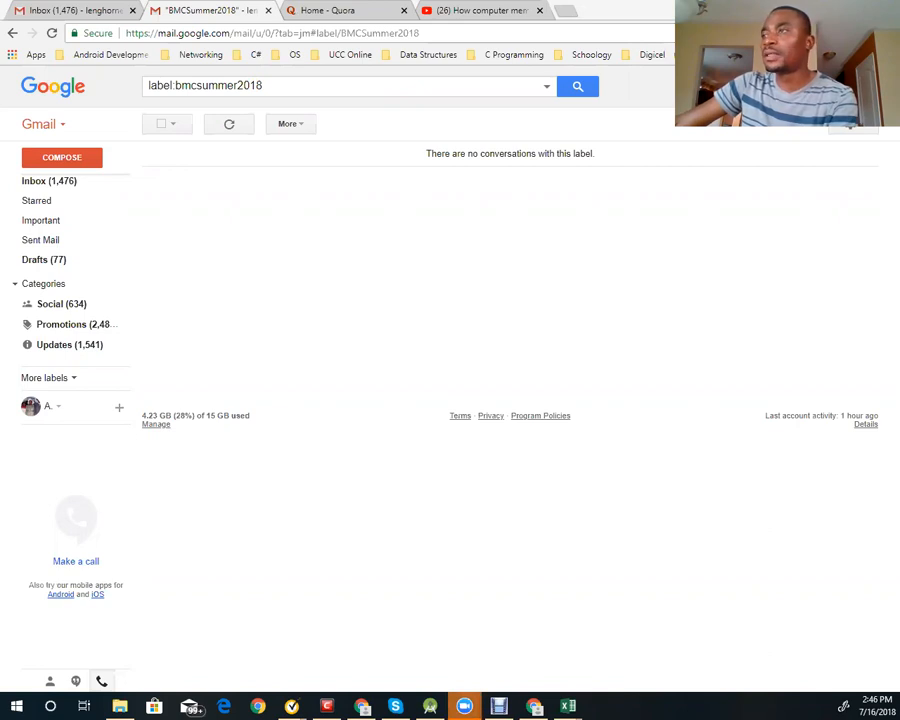
- Switch from Gmail to Blogger through the list of additional Google apps
click(800, 86)
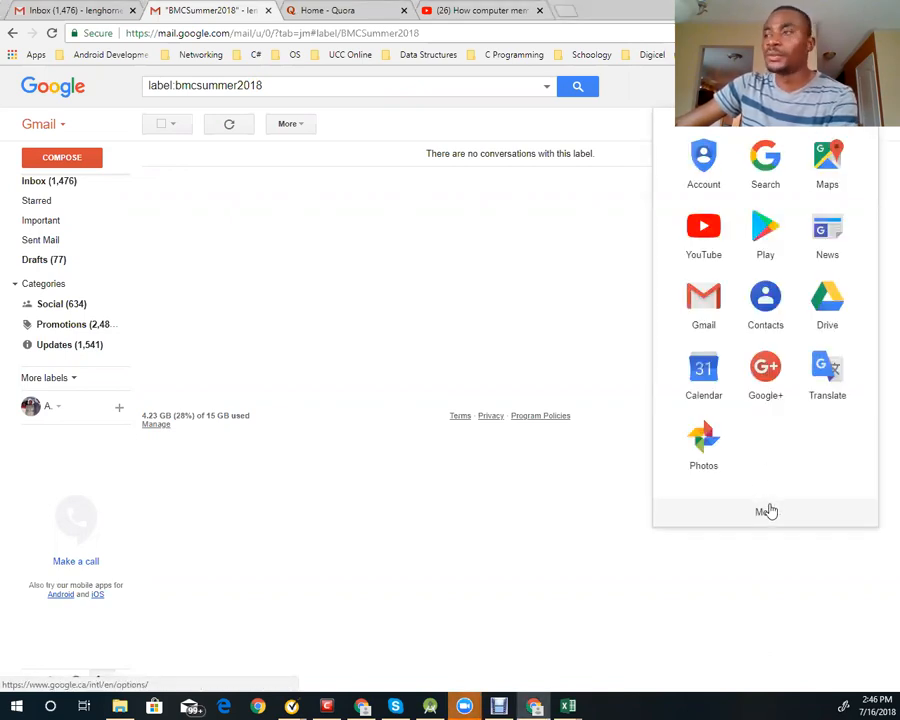
click(768, 515)
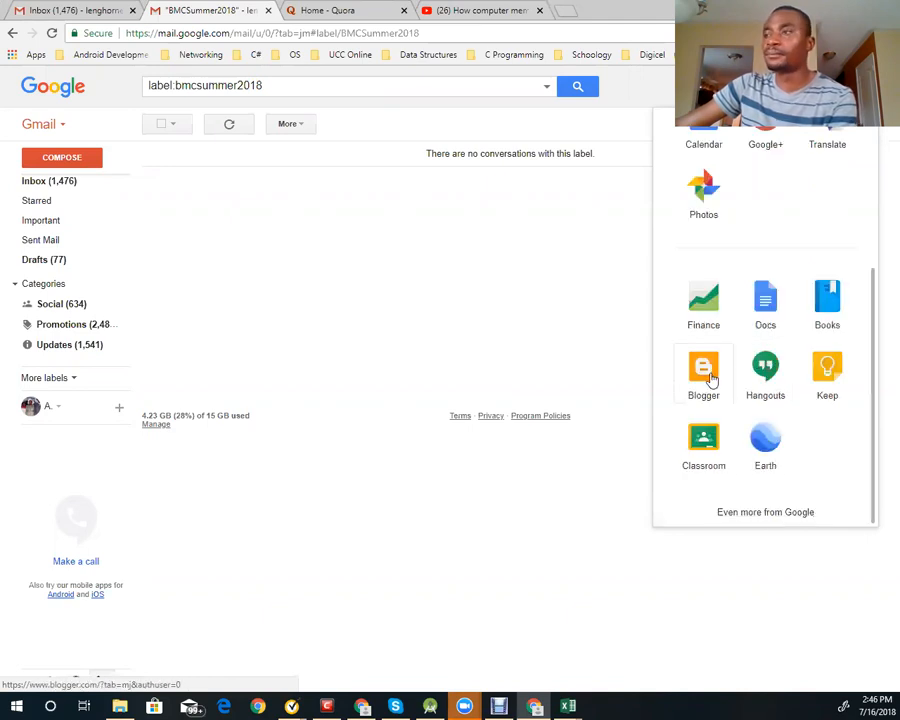
click(705, 373)
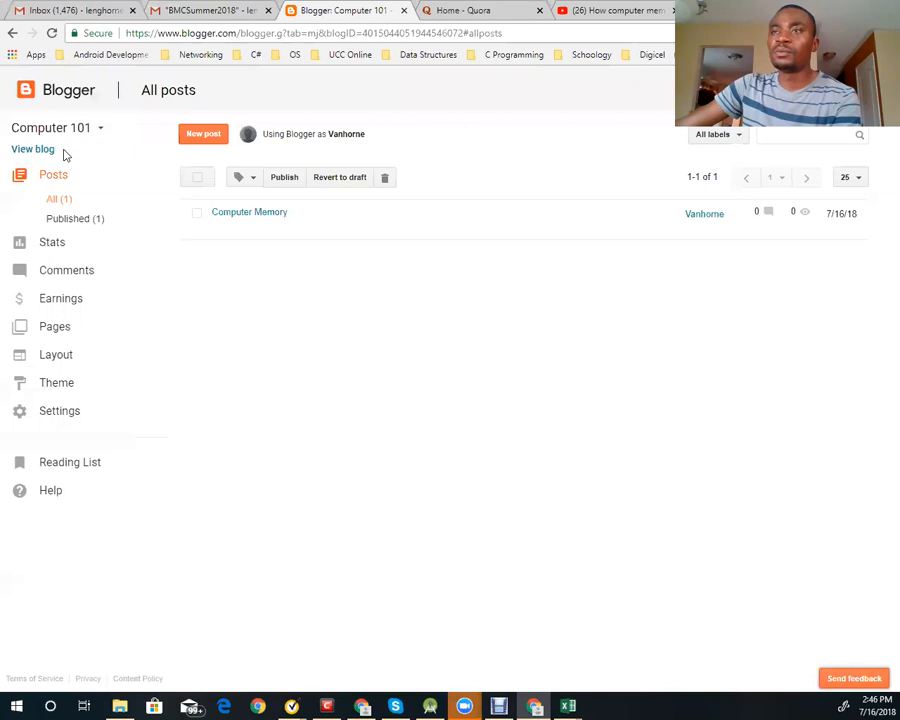
- Start a new blog from the list of existing blogs and title it Computer Studies 101
click(98, 130)
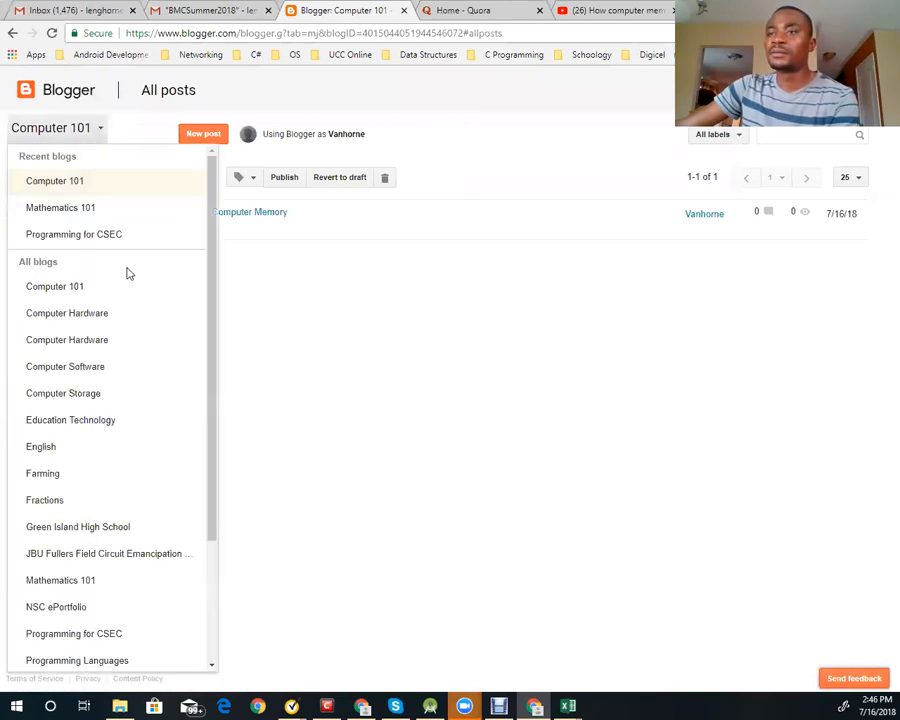
drag(213, 195, 224, 372)
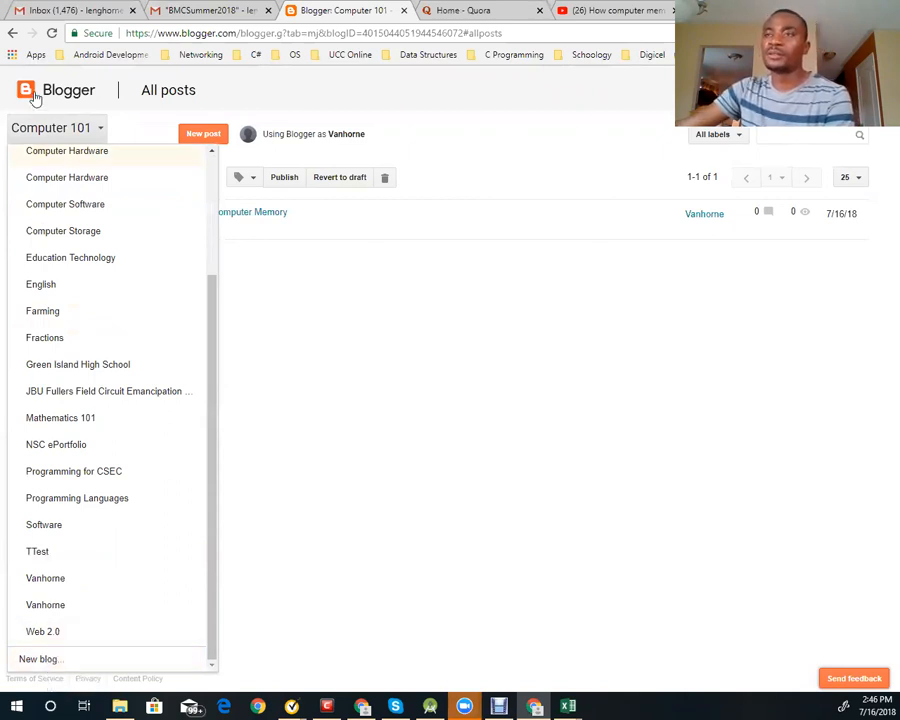
click(45, 661)
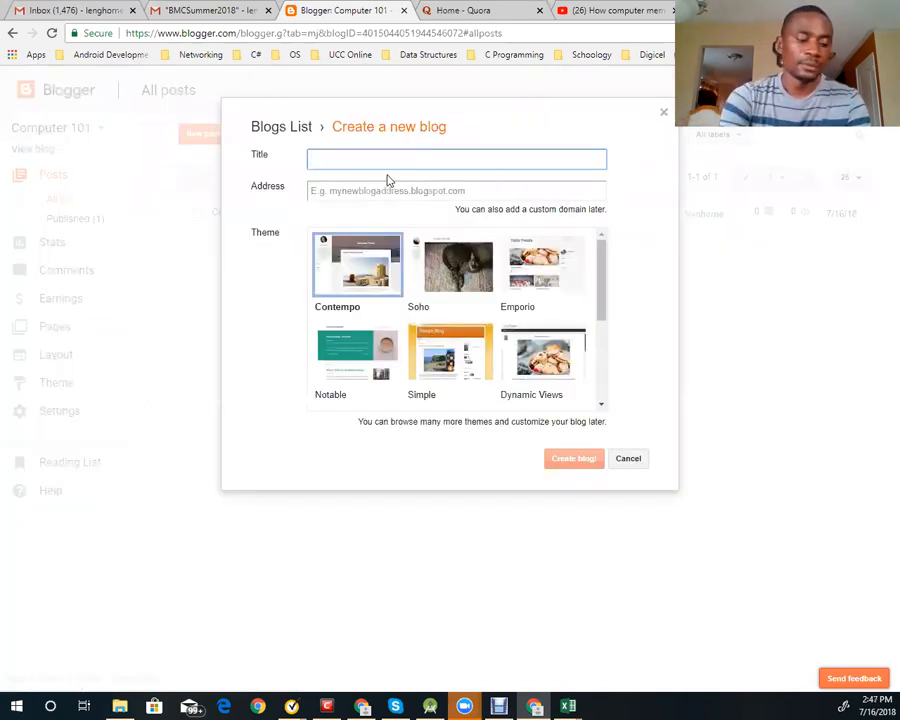
text(Computer)
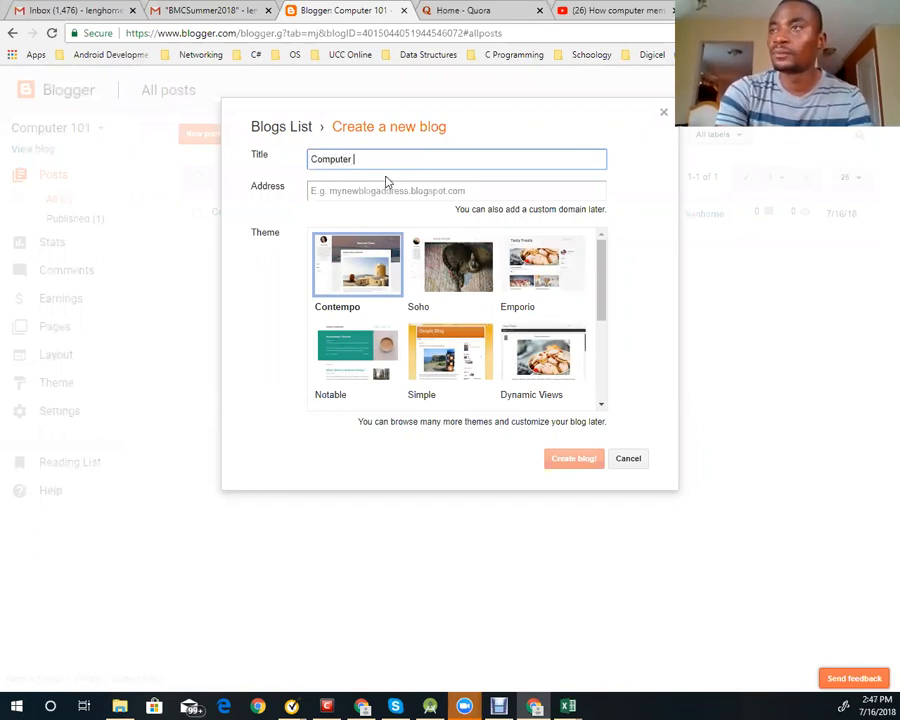
text( St)
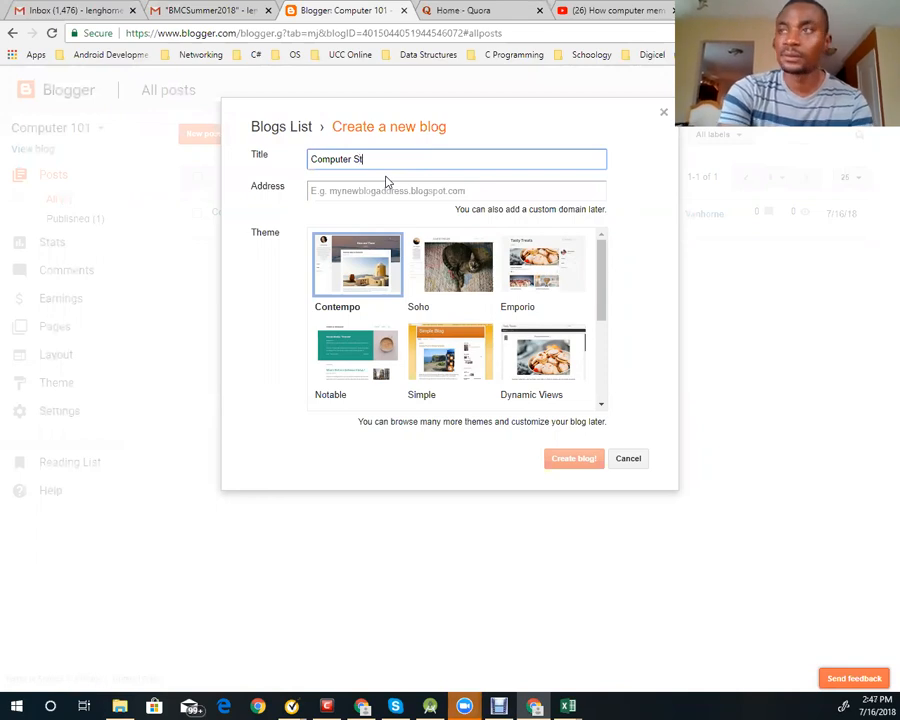
text(udies 1010)
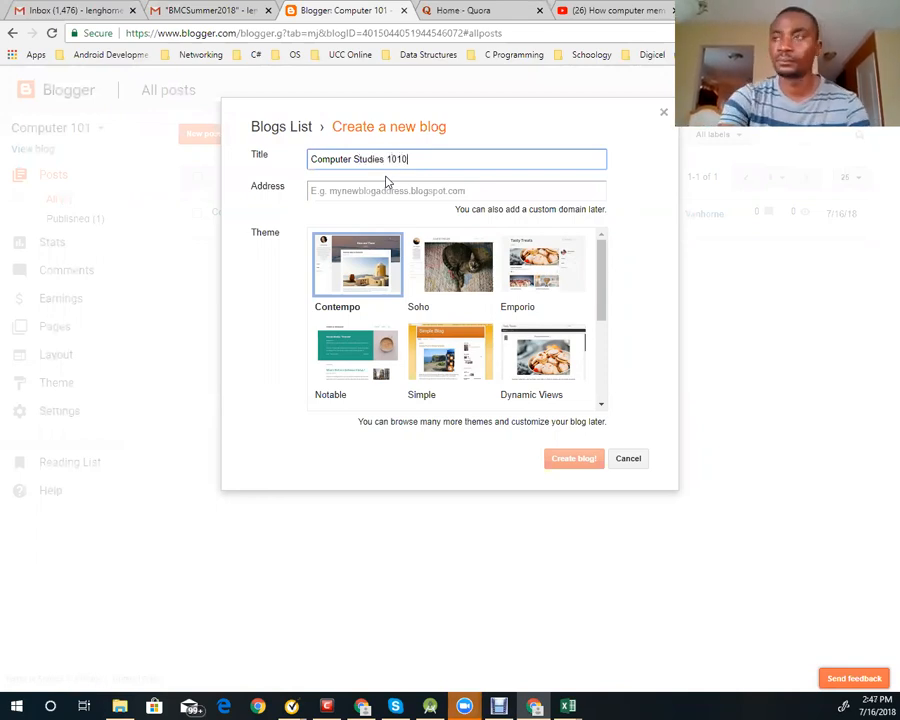
- Try computersci101 as the new blog's address and check its availability
click(465, 192)
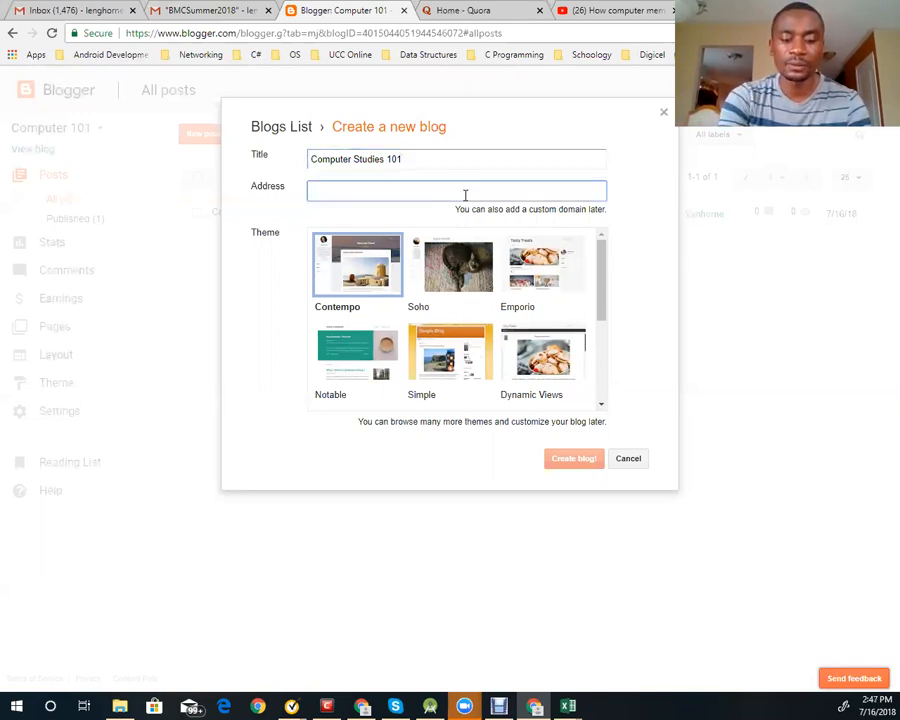
text(computer)
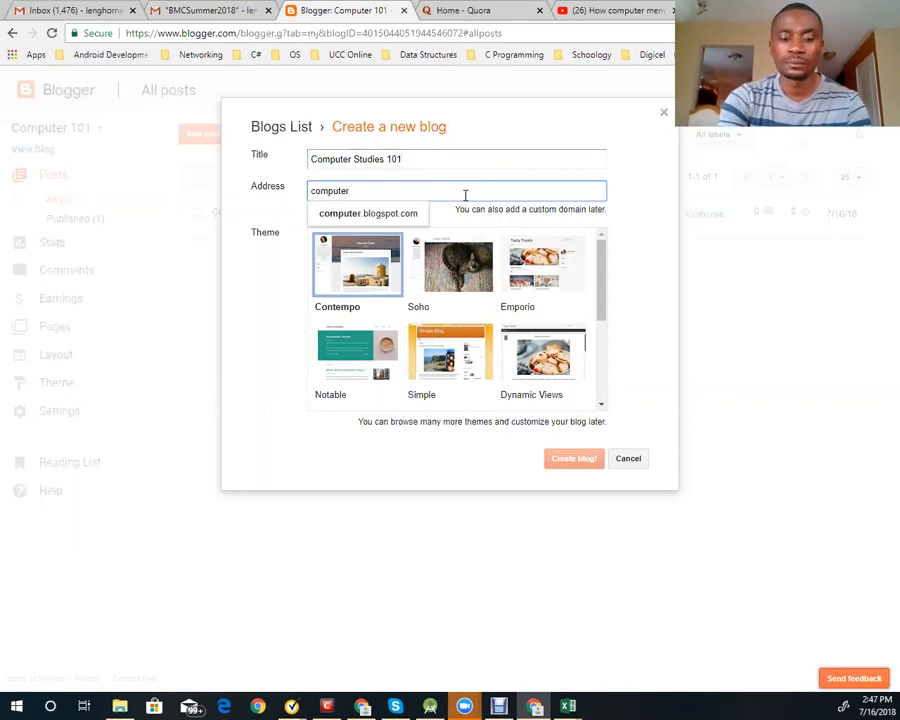
text(sc)
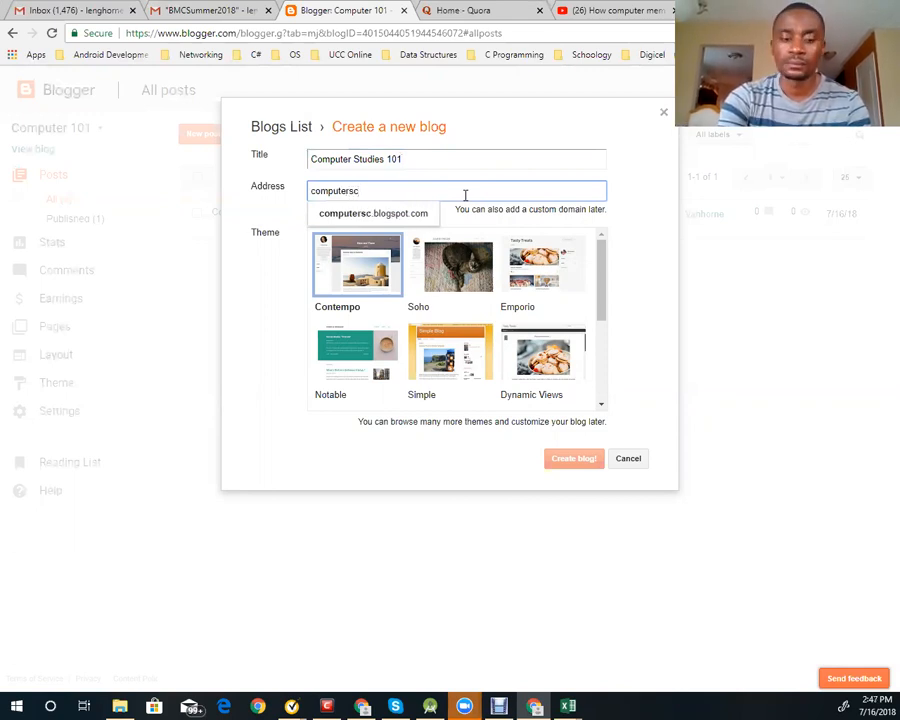
text(i101)
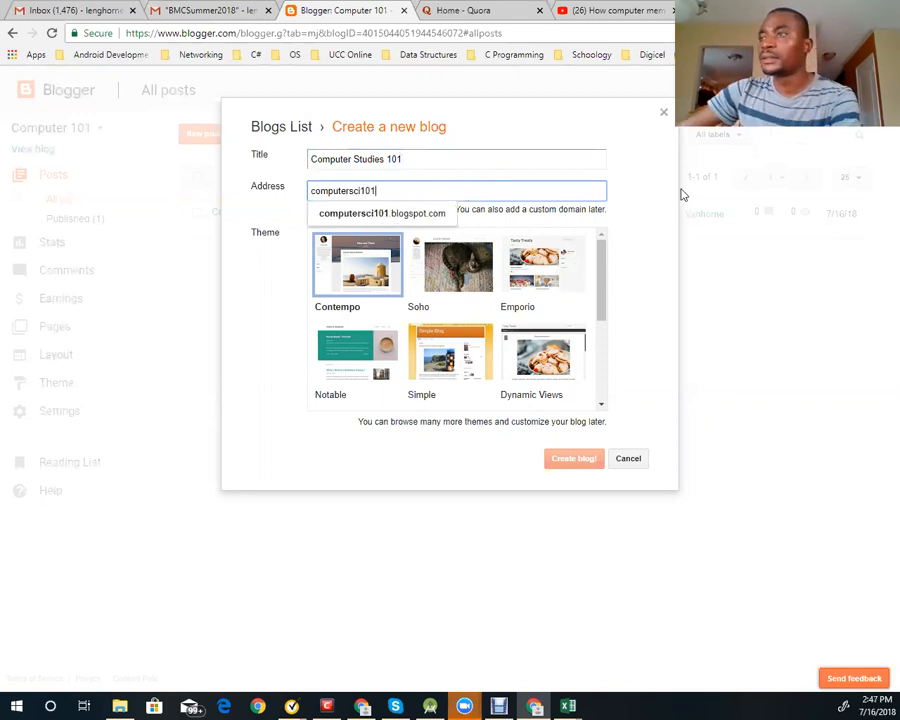
click(650, 190)
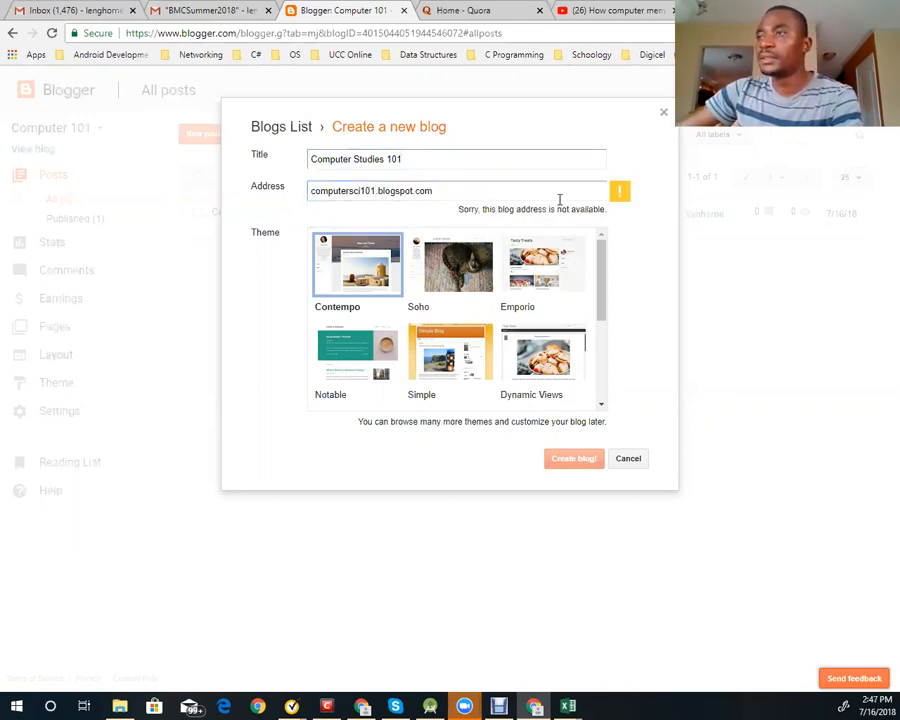
- Try computerja101.blogspot.com as the blog address and check its availability
click(376, 190)
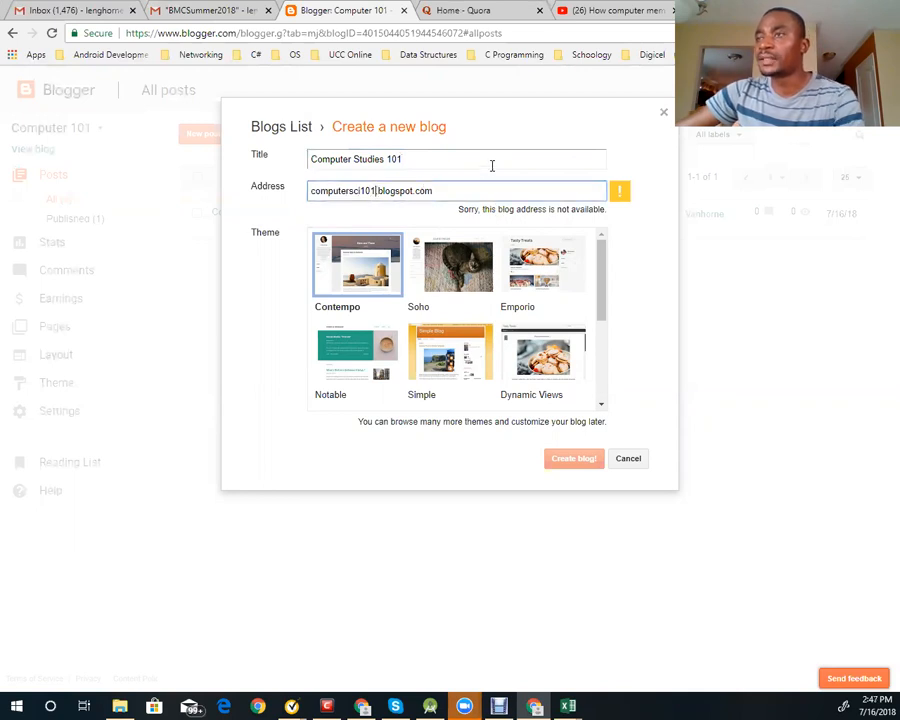
key(BackSpace)
key(BackSpace)
key(BackSpace)
key(BackSpace)
key(BackSpace)
key(BackSpace)
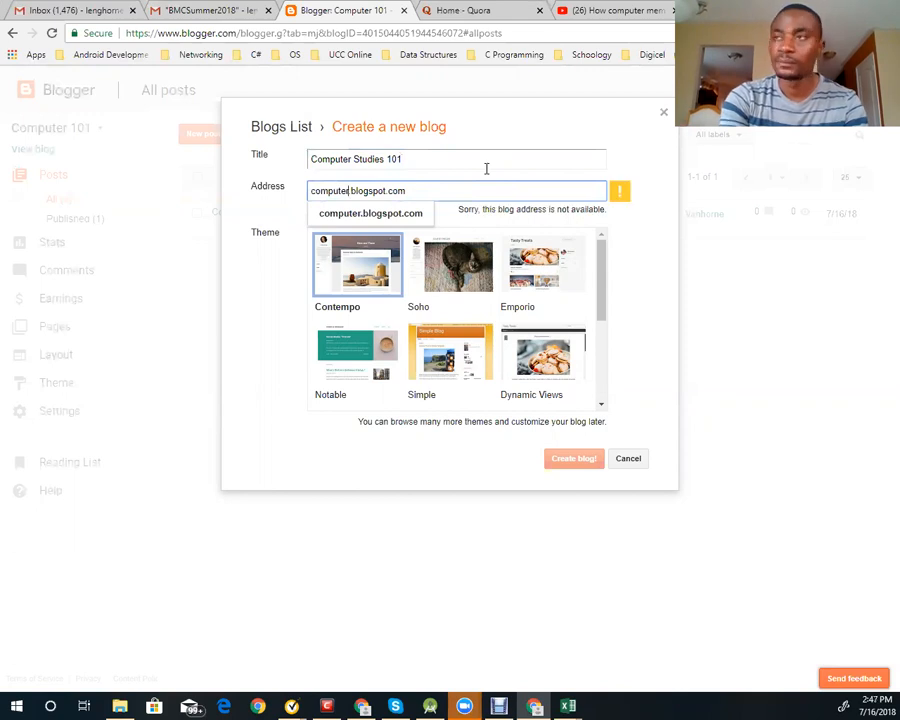
text(ja10)
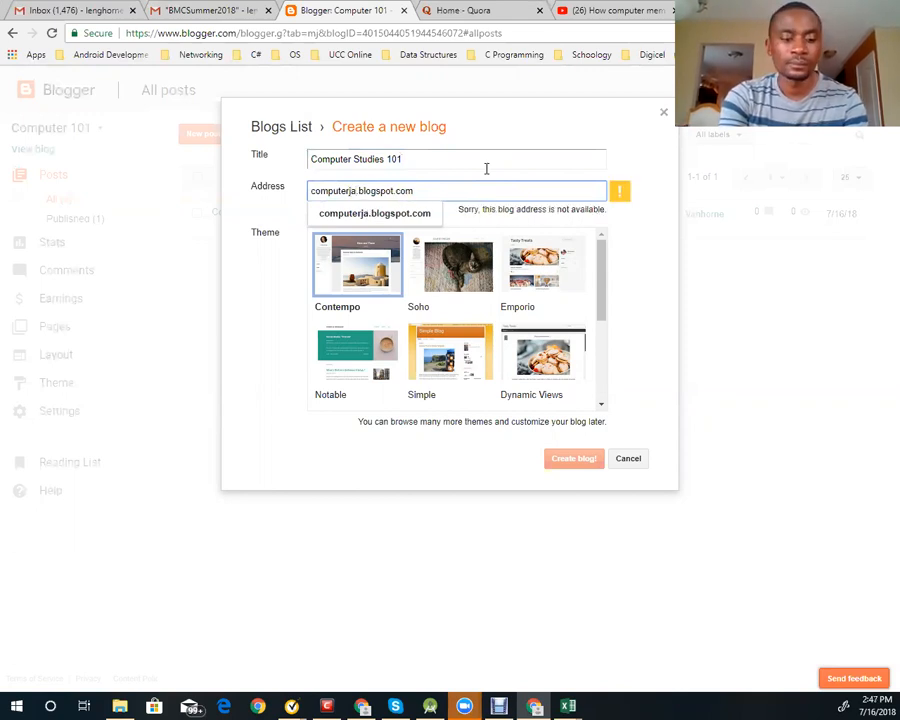
text(1)
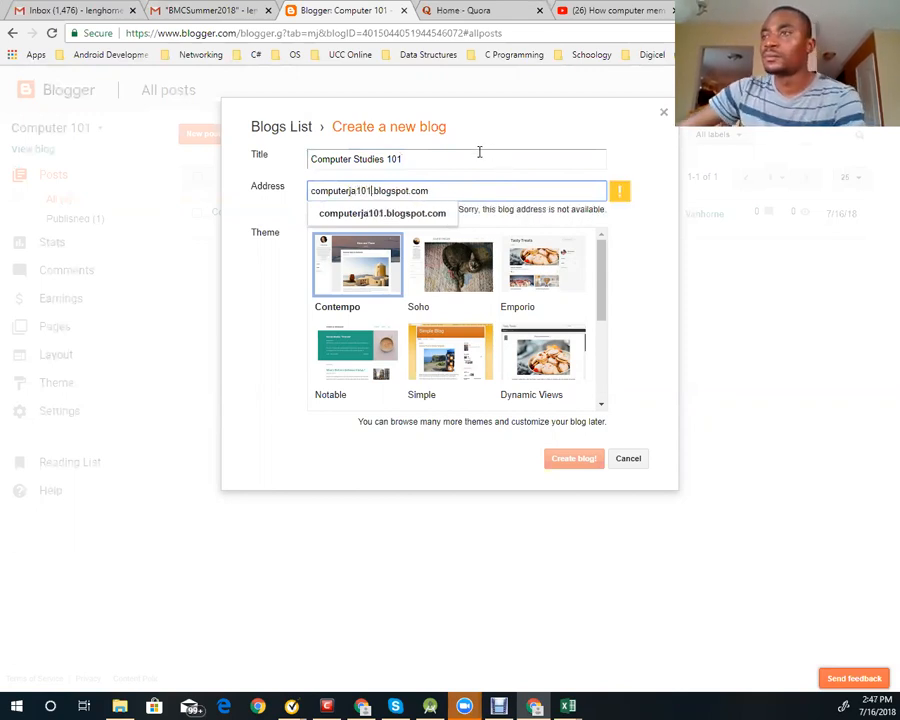
click(627, 158)
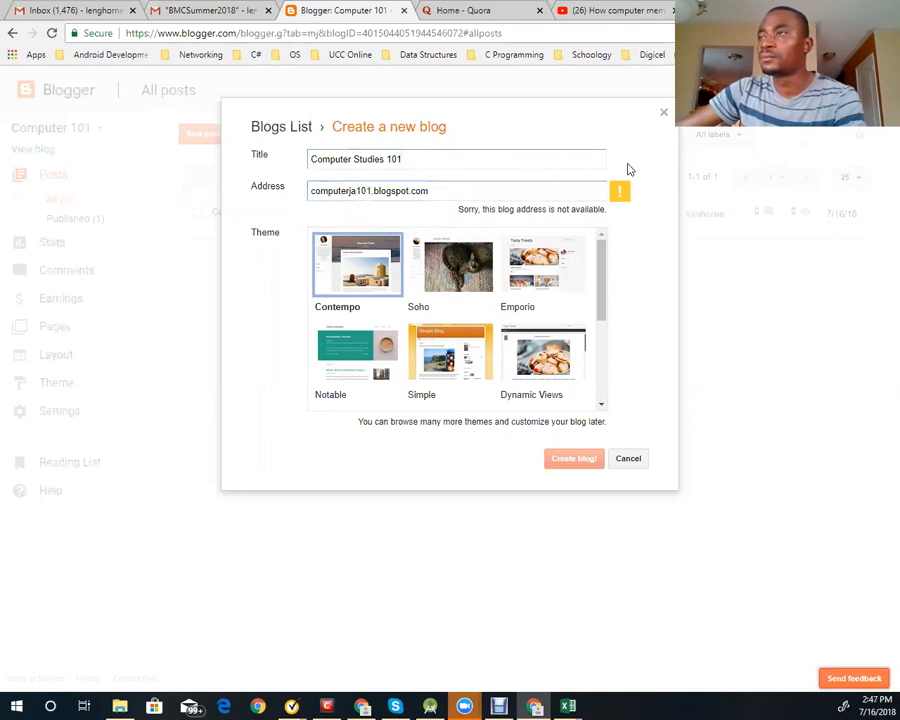
- Replace the whole blog address with computerz101 and check its availability
click(470, 193)
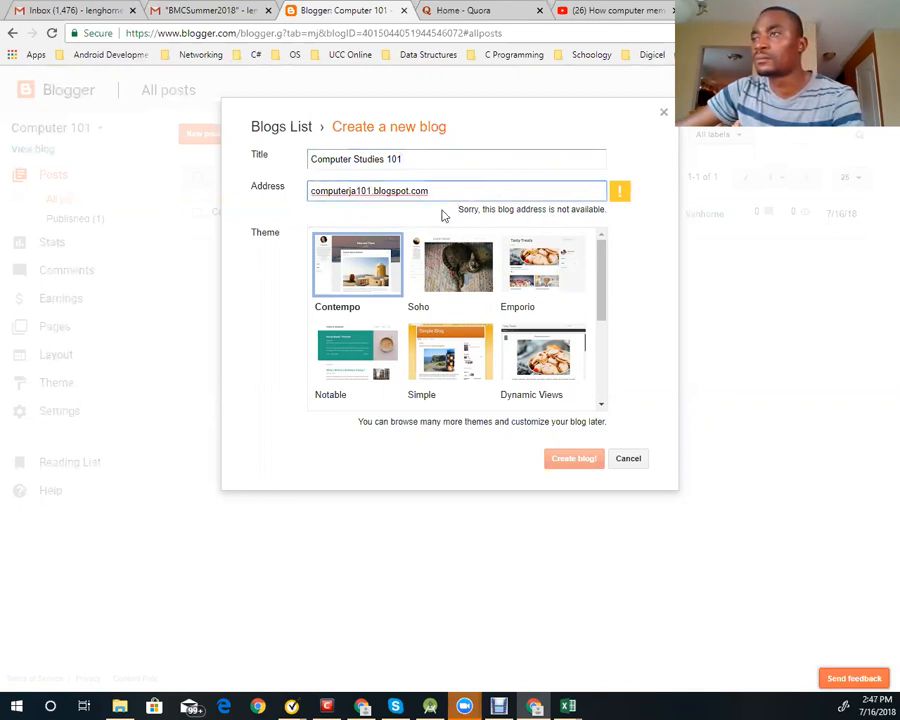
drag(369, 190, 202, 192)
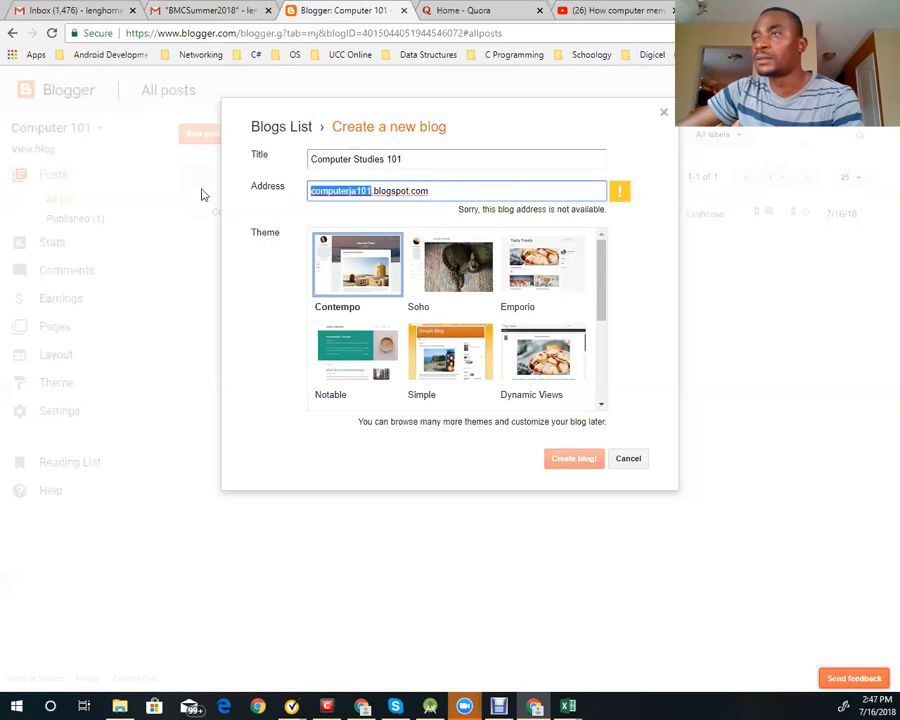
key(ctrl+a)
text(computer)
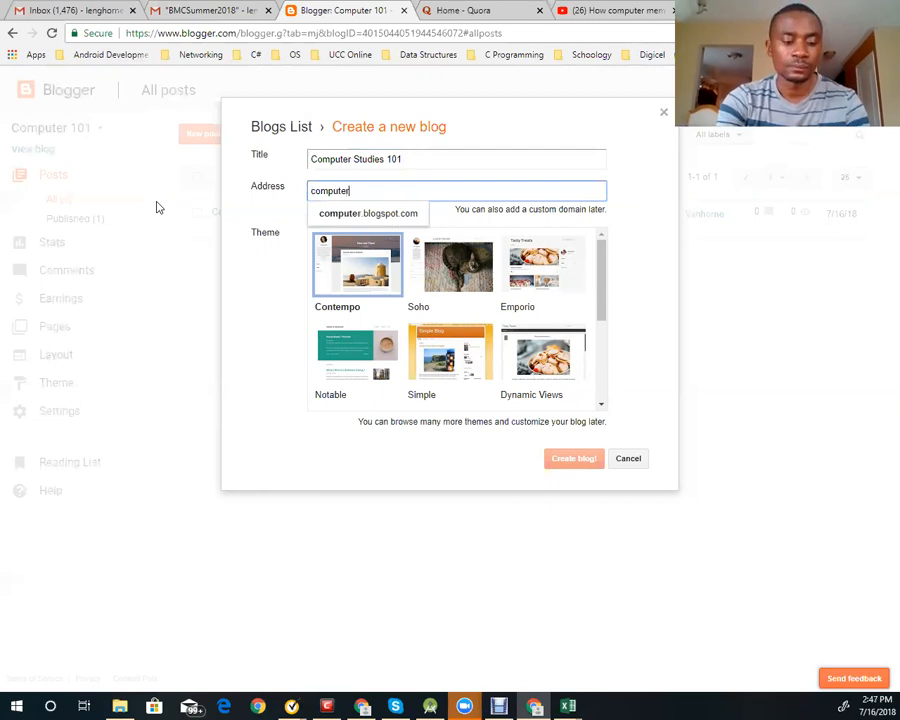
text(z101)
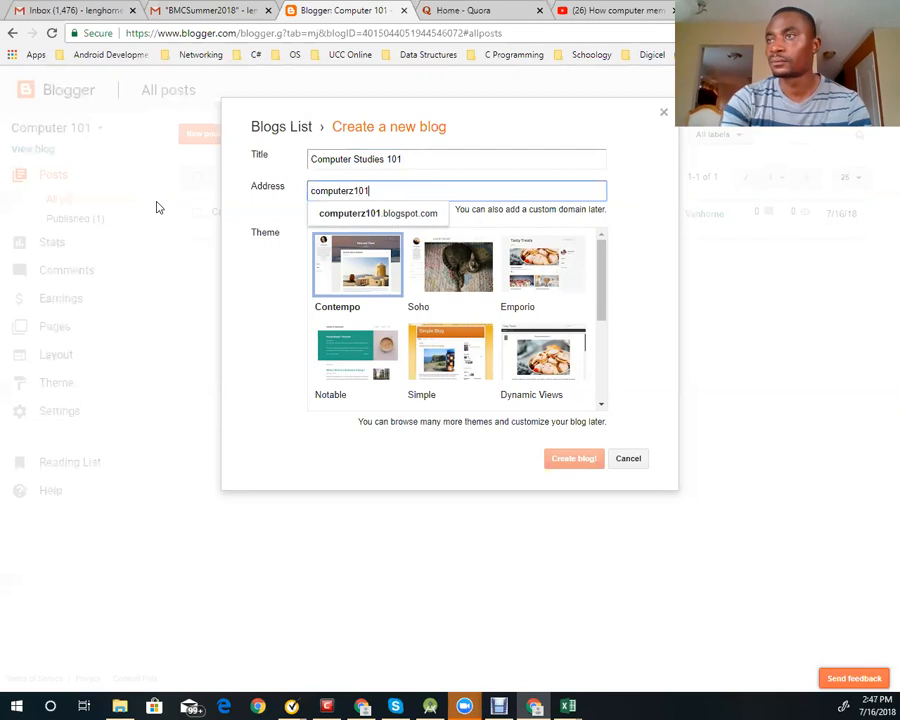
click(510, 156)
- Set the blog address to computerja2018.blogspot.com and check its availability
click(520, 196)
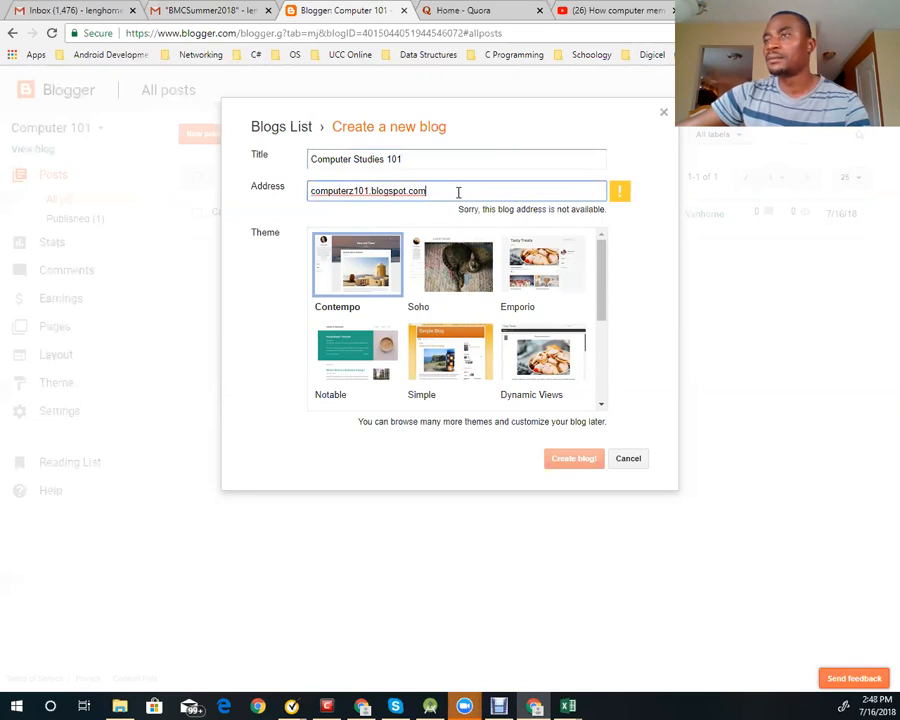
drag(458, 192, 168, 175)
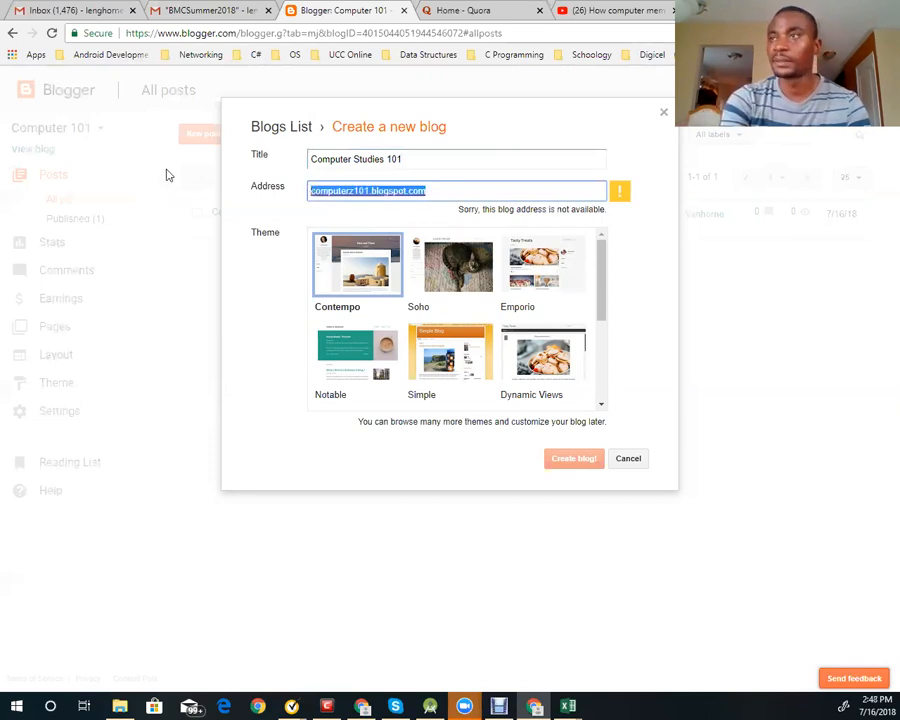
text(c)
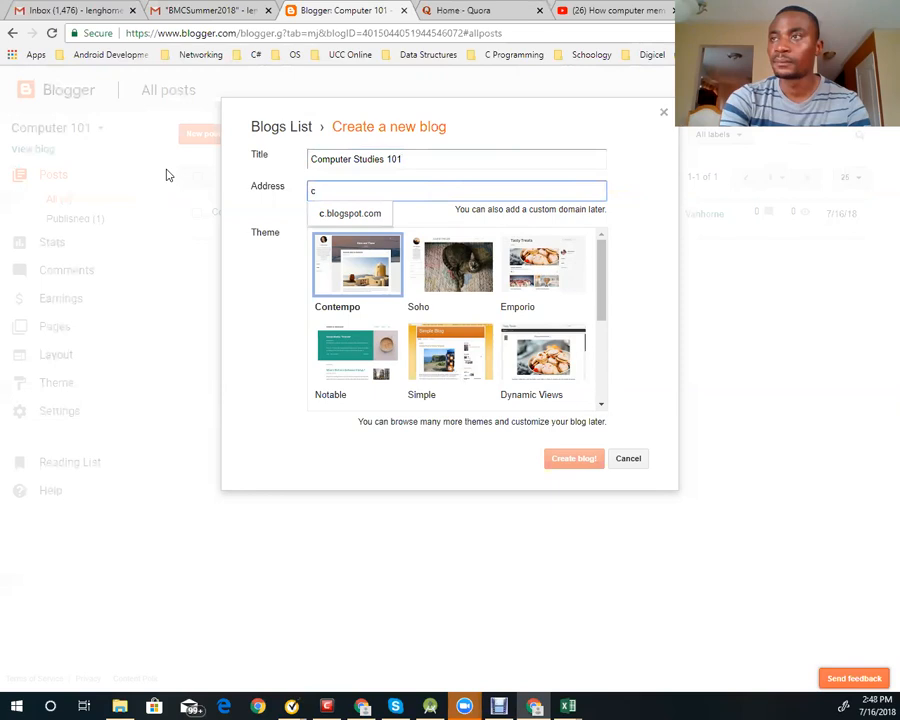
text(omputer)
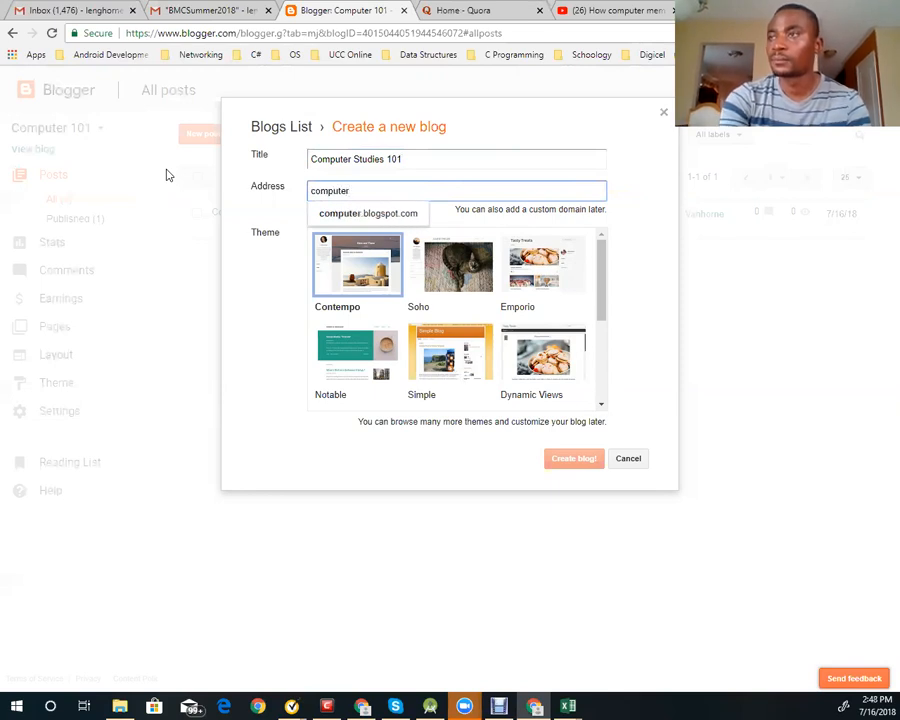
text(ja)
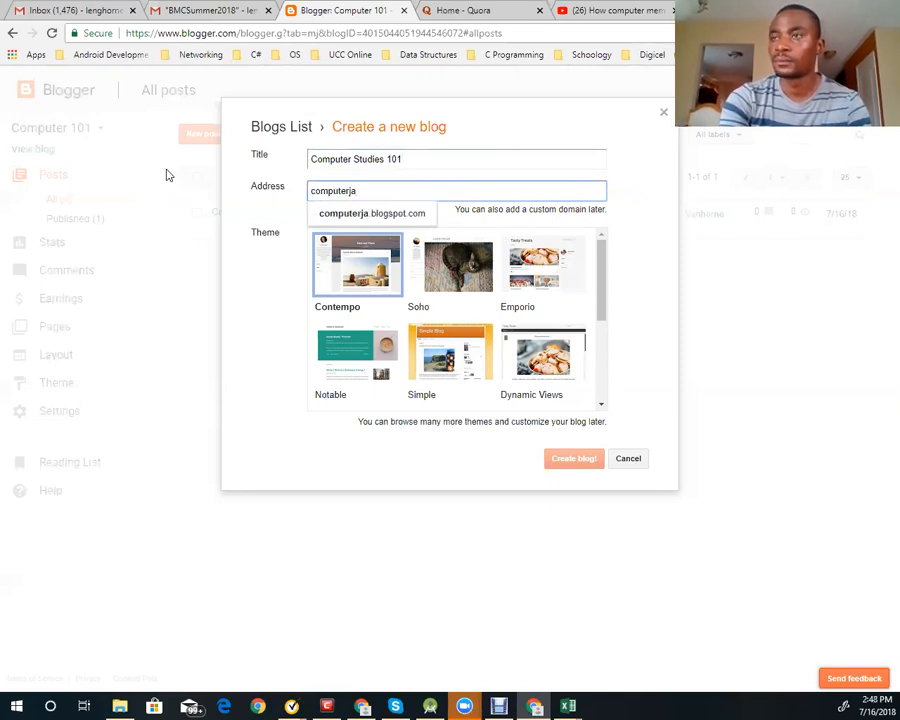
text(2018)
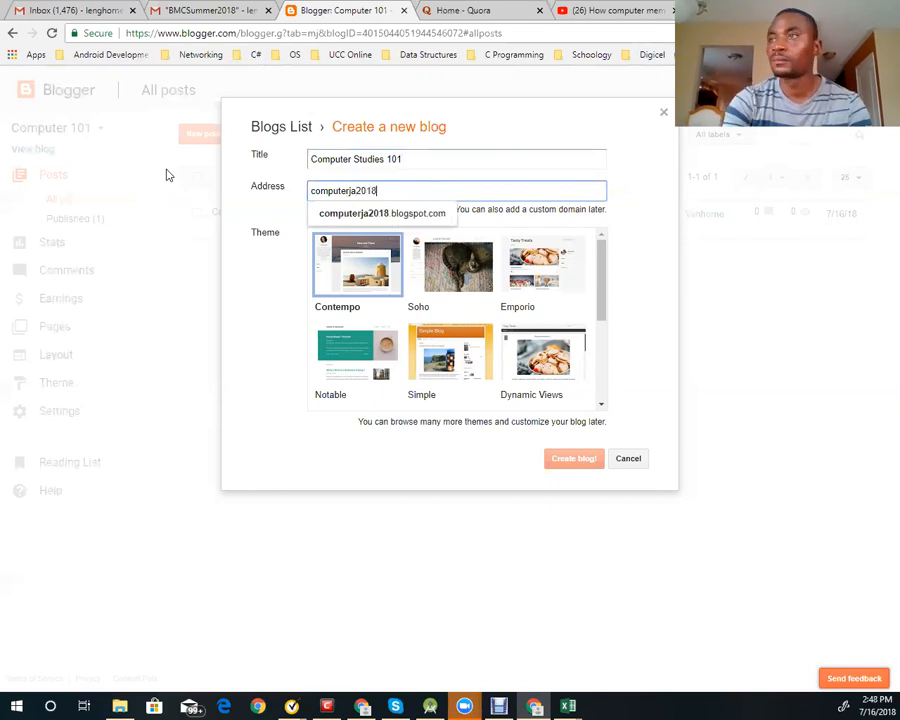
click(650, 210)
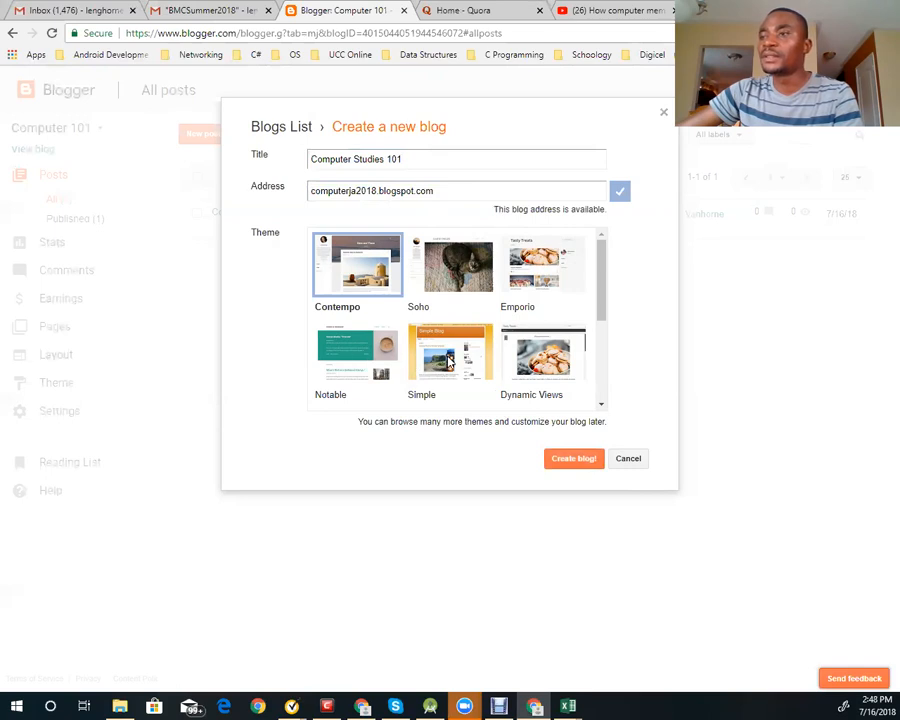
- Choose the Simple theme, create the blog and decline the custom domain offer
click(449, 368)
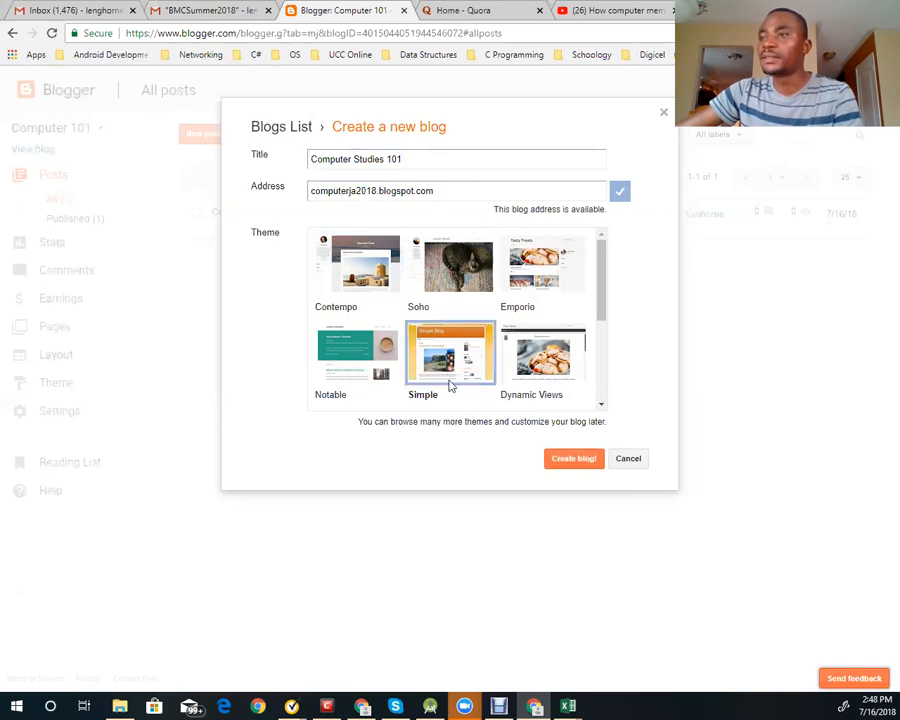
click(574, 459)
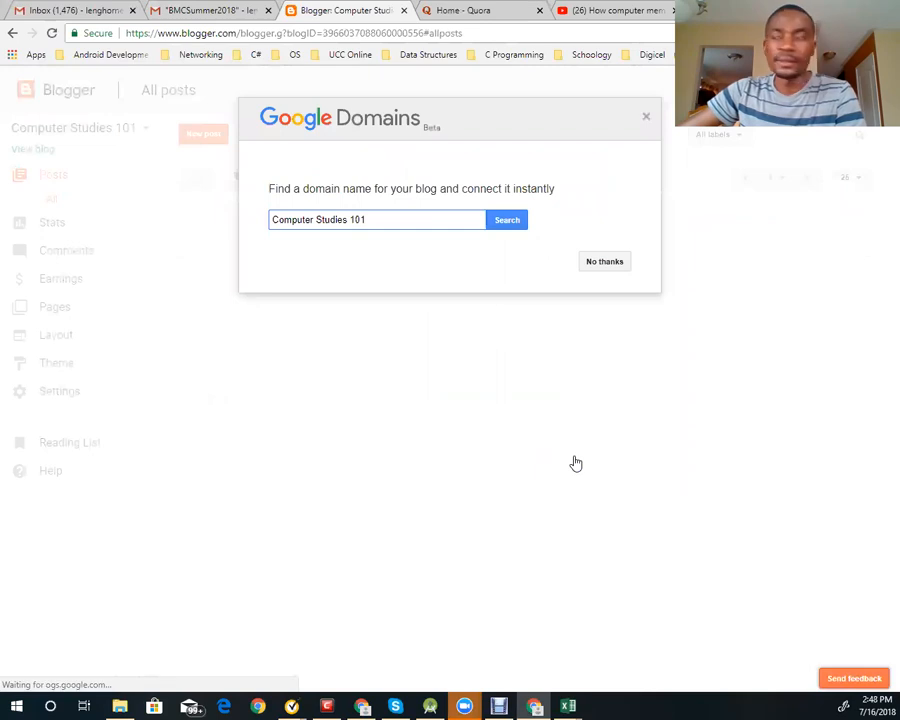
click(603, 263)
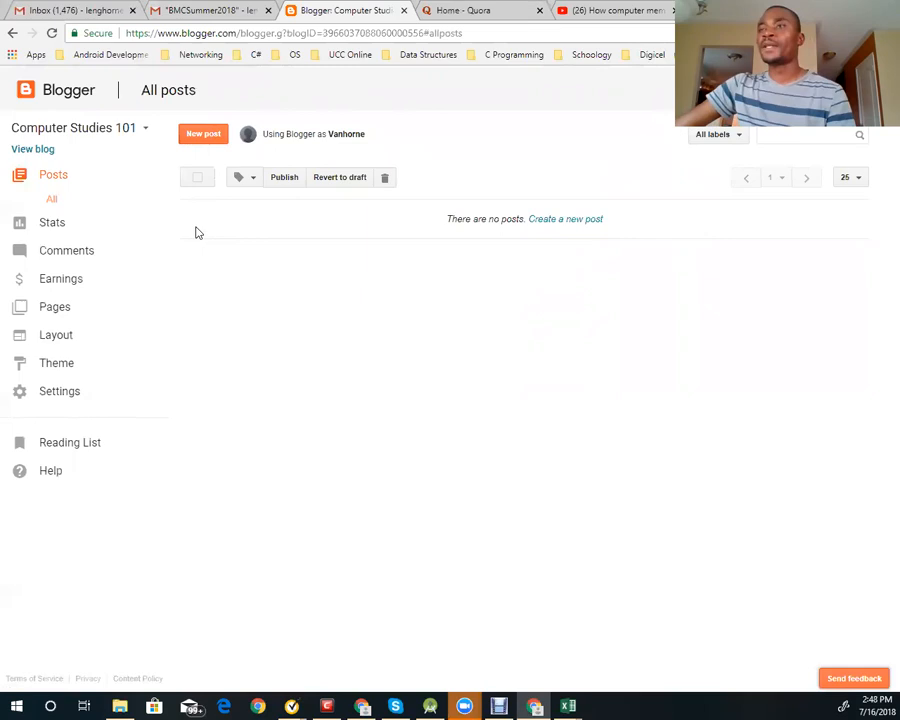
- Start a new blog post and title it "Computer Memory"
click(204, 137)
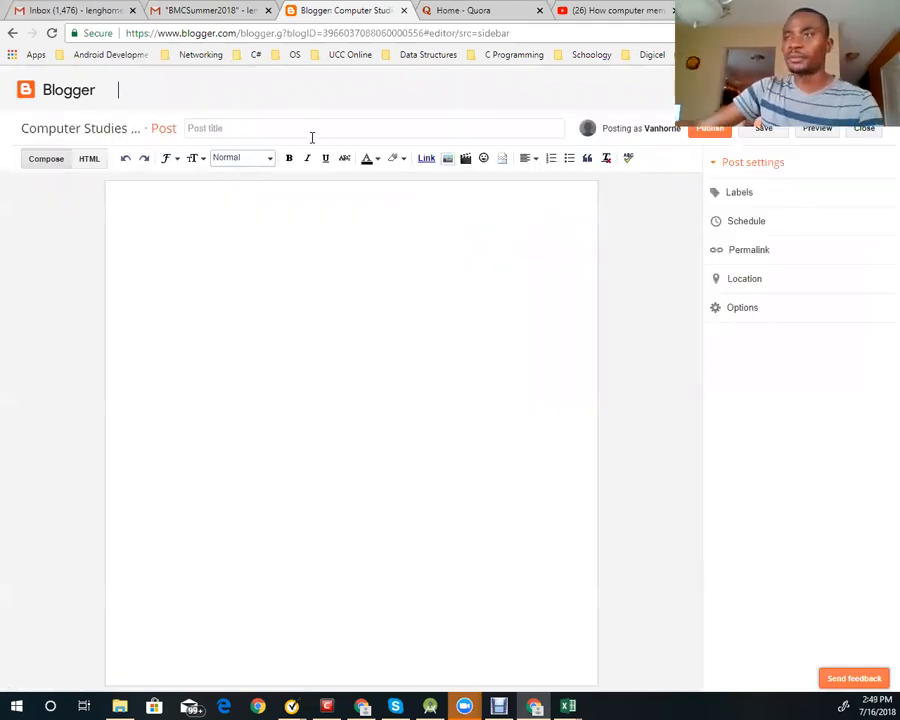
click(310, 133)
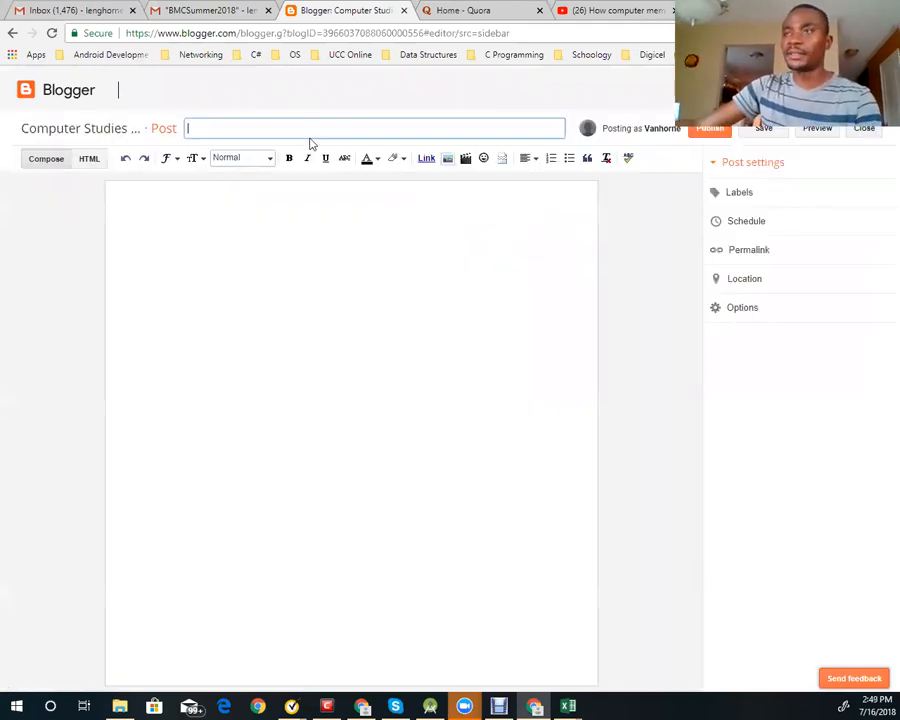
text(Computer Memory)
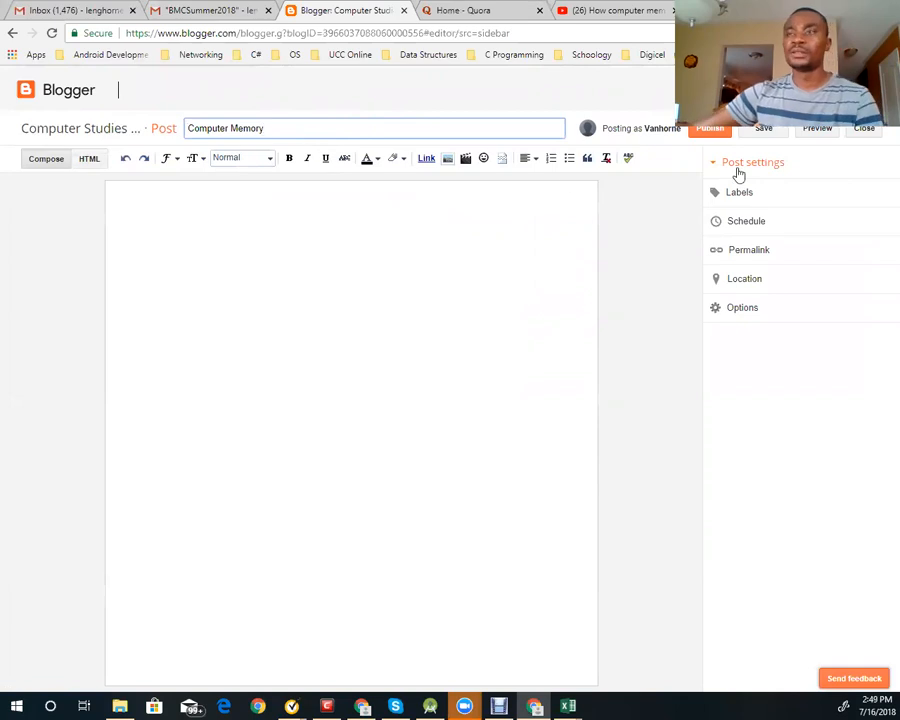
- Fill the post body with the paragraph defining computer memory and RAM, followed by a new line
click(388, 245)
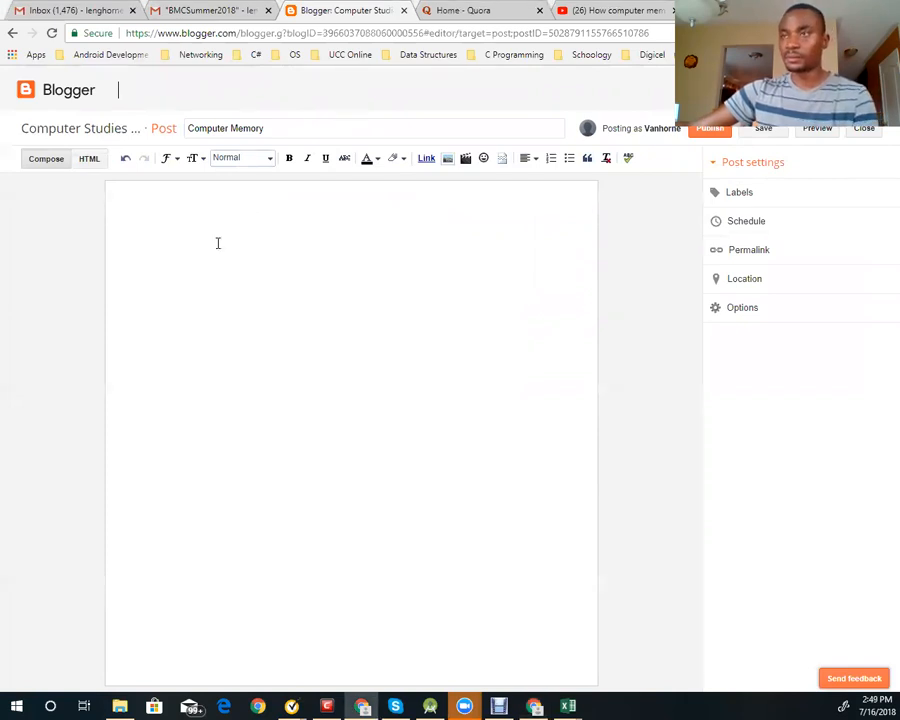
text(Computer memory is any physical device capable of storing information temporarily or permanently. For example, Random Access Memory (RAM), is a volatile memory that stores information on an integrated circuit used by the operating system, software, and hardware.)
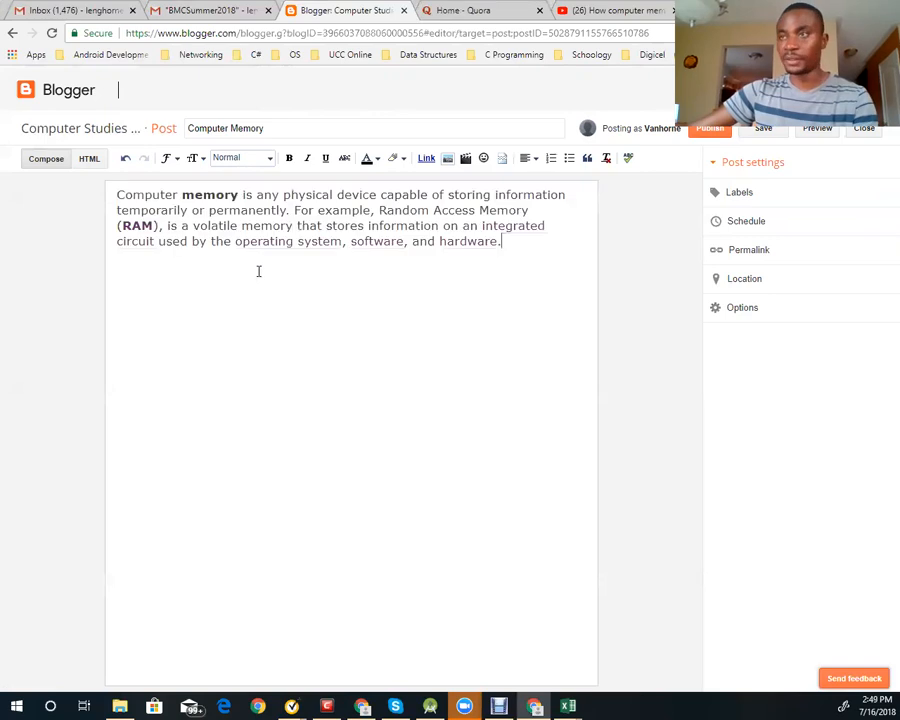
key(Return)
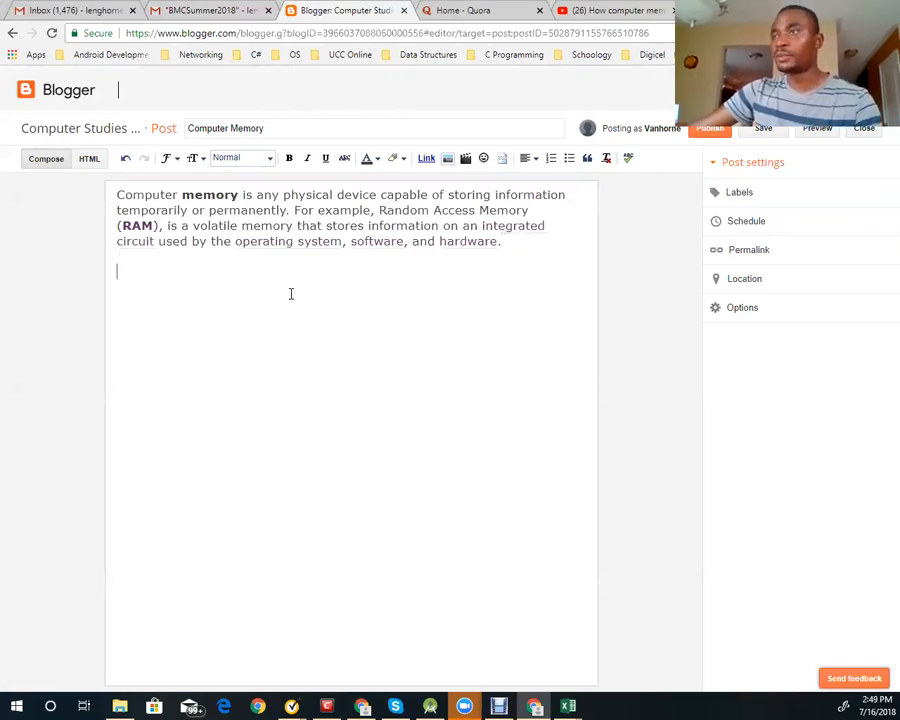
- Upload the RAM image from the Pictures folder and insert it below the post's opening paragraph
click(449, 162)
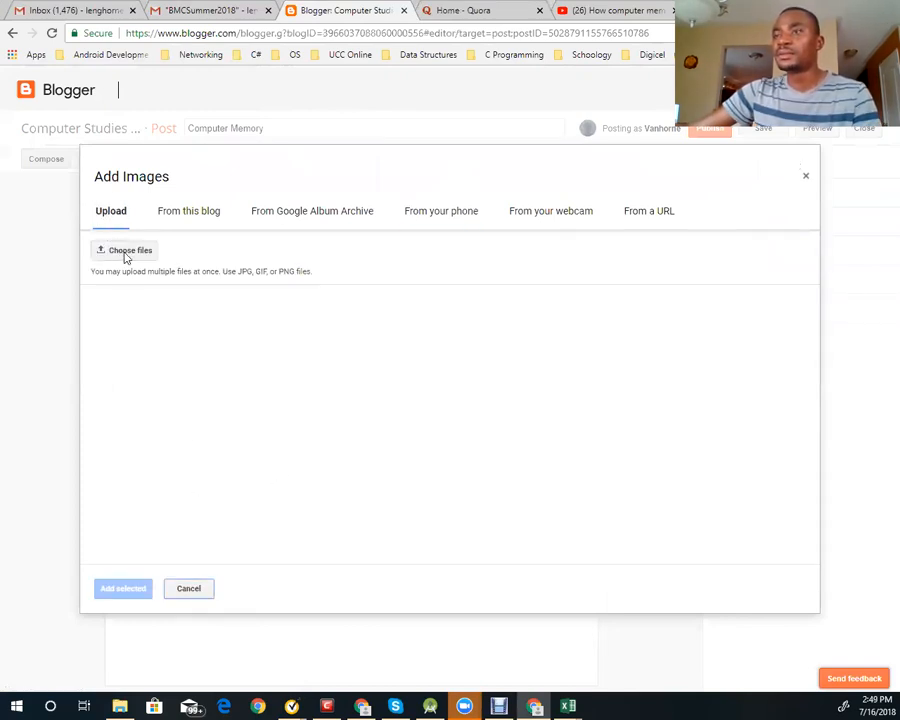
click(127, 252)
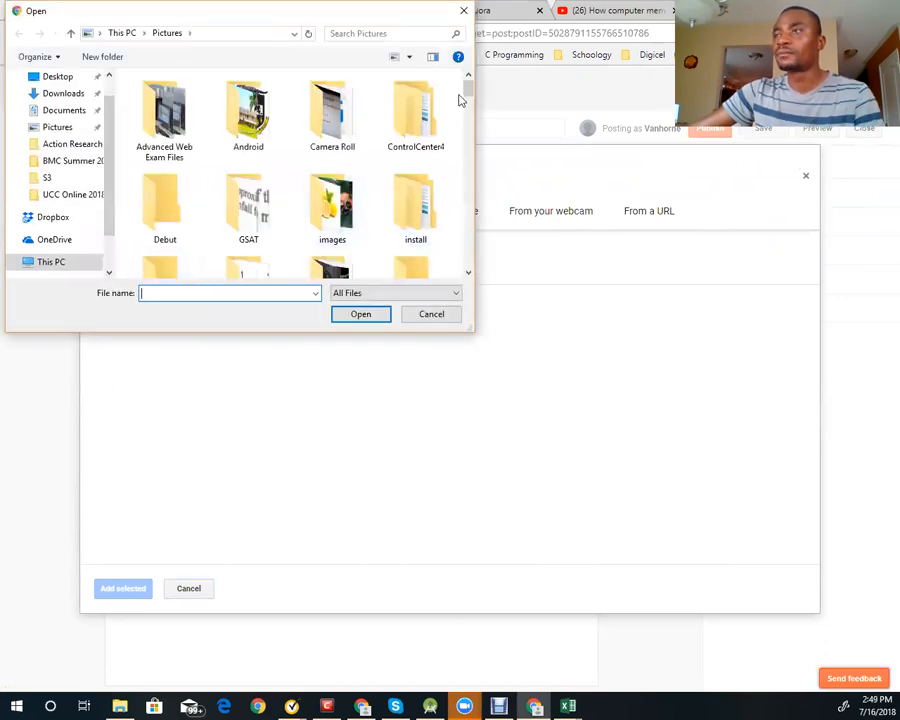
scroll(461, 99, down, 1)
drag(475, 156, 476, 251)
drag(485, 100, 484, 98)
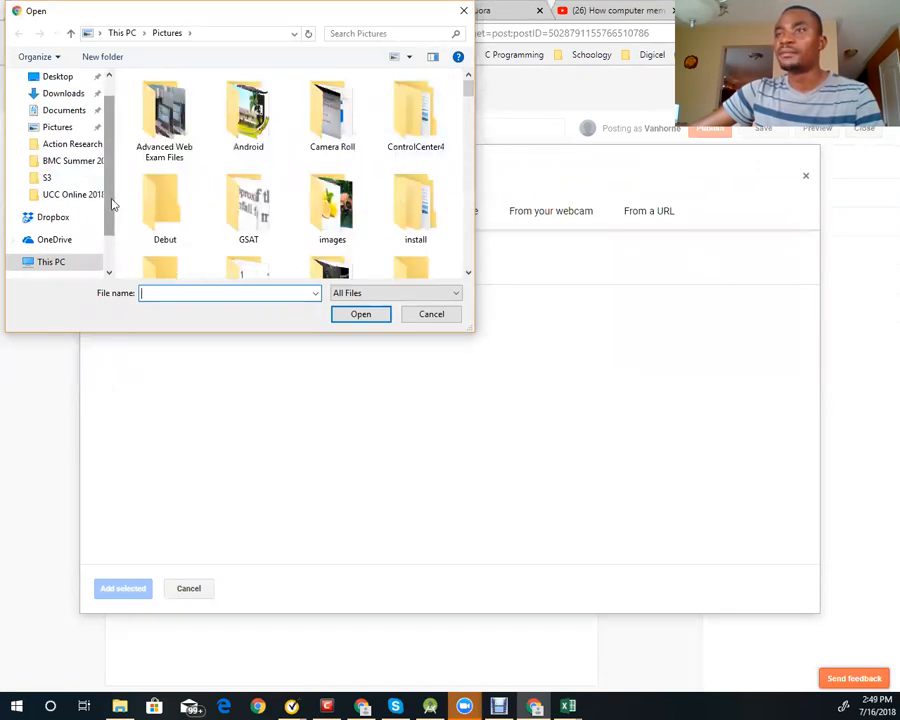
drag(112, 204, 117, 147)
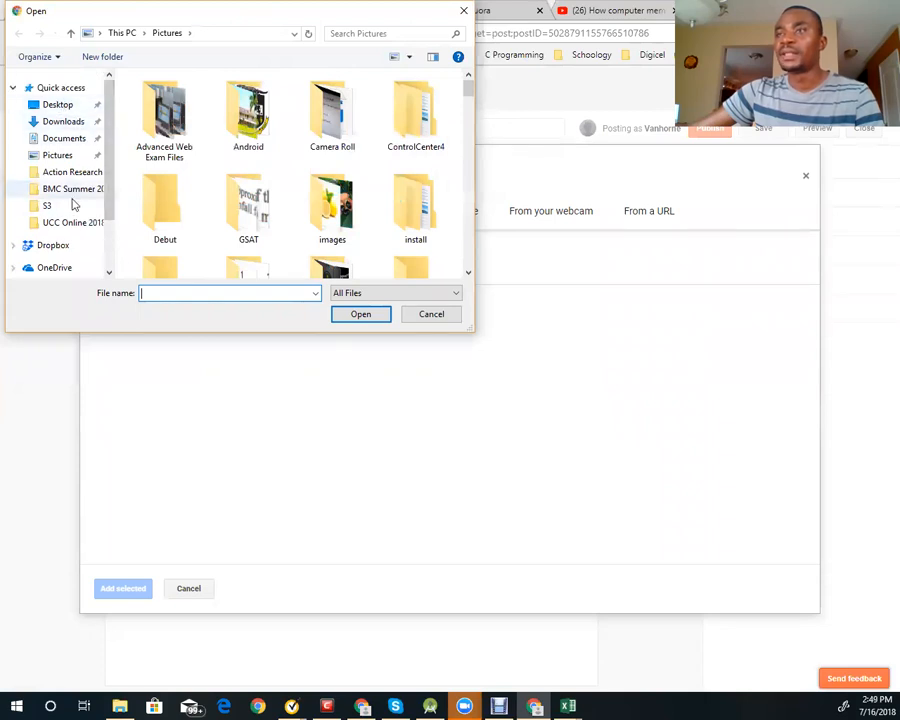
click(63, 156)
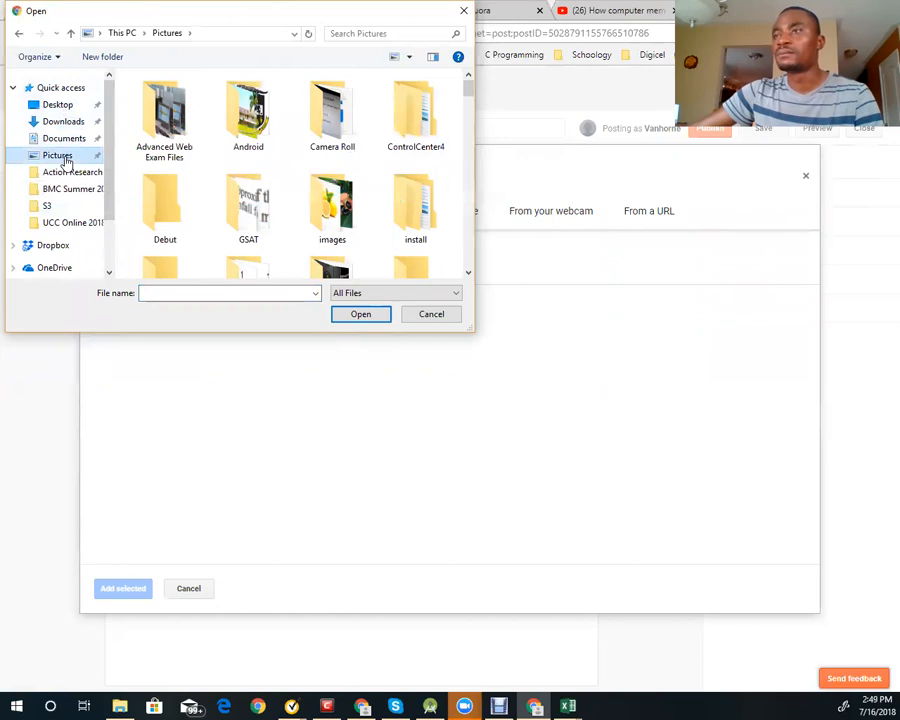
drag(470, 102, 454, 281)
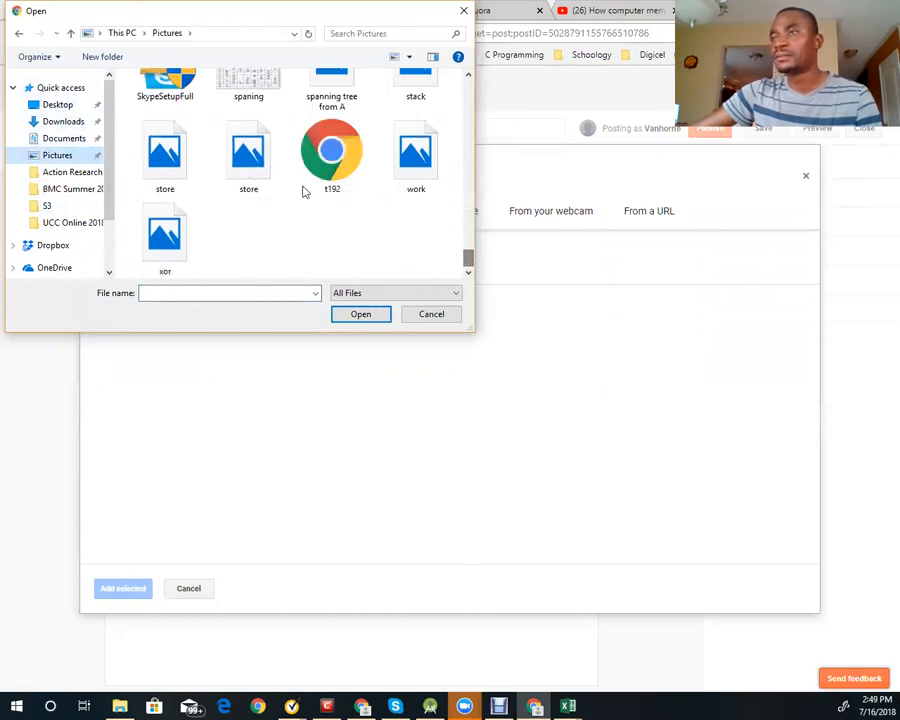
click(247, 165)
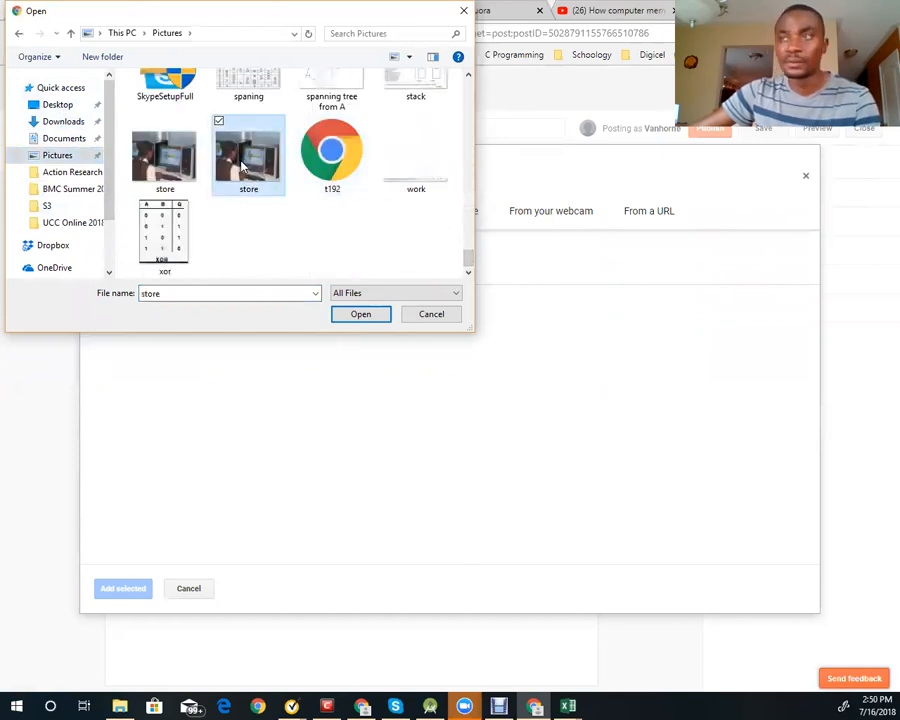
key(r)
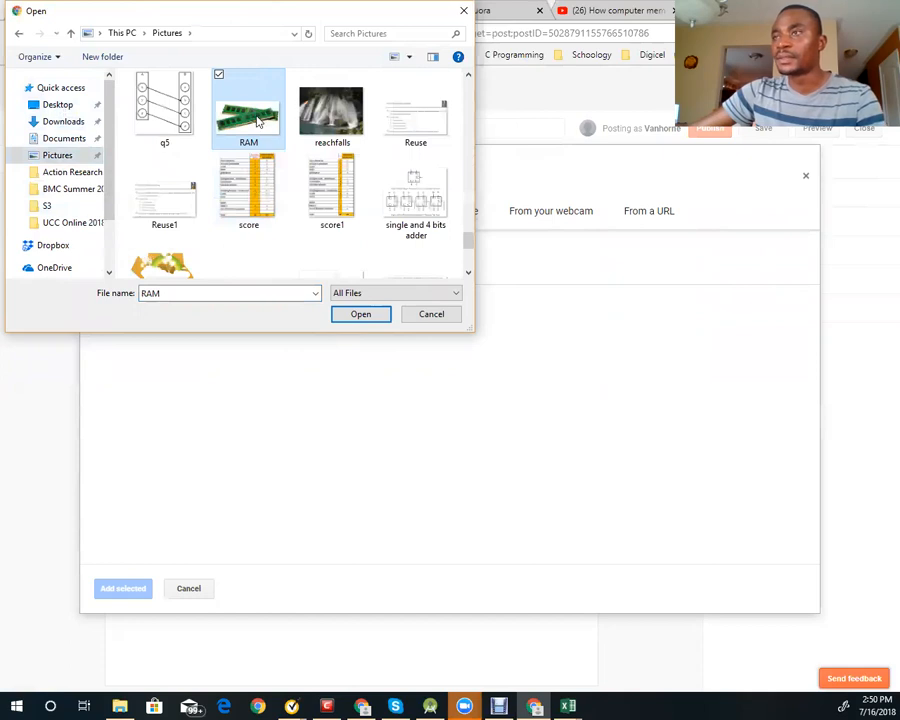
click(361, 315)
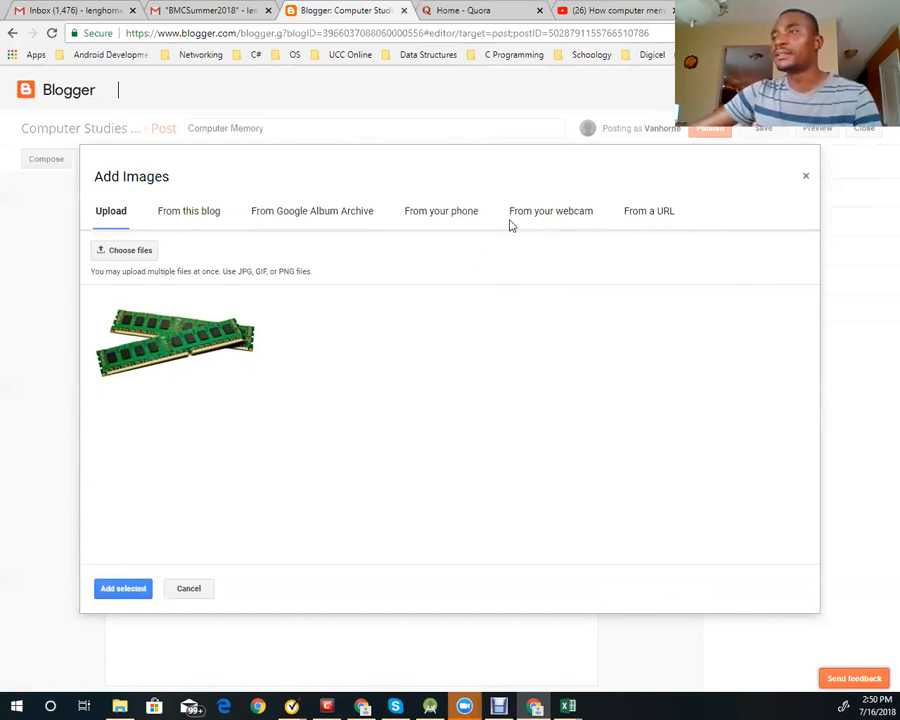
click(116, 591)
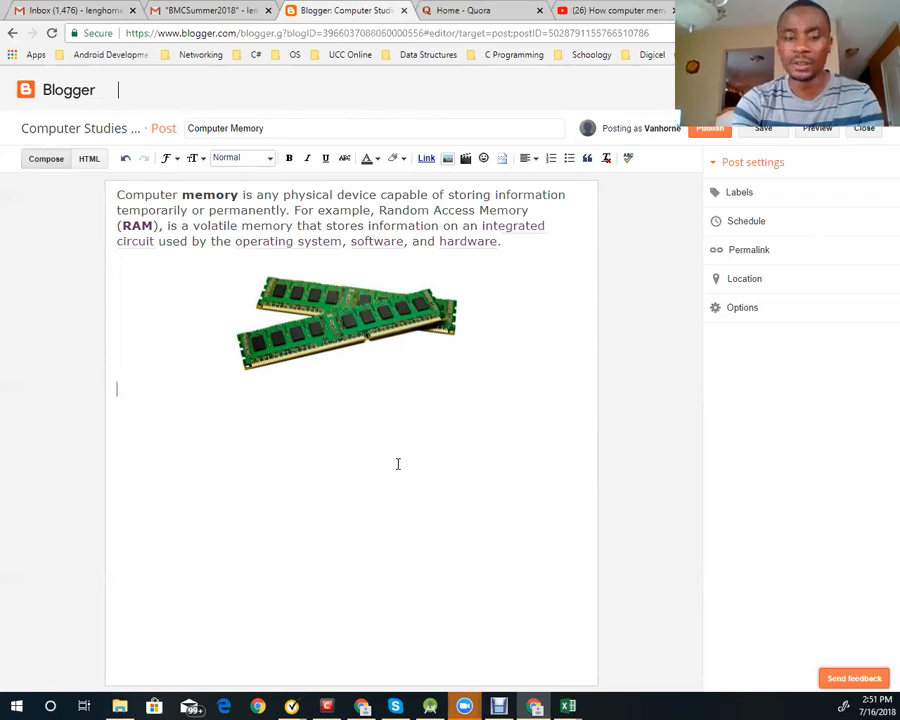
- Add the question "What are the two main categories of memory?" below the RAM image
text(Wh)
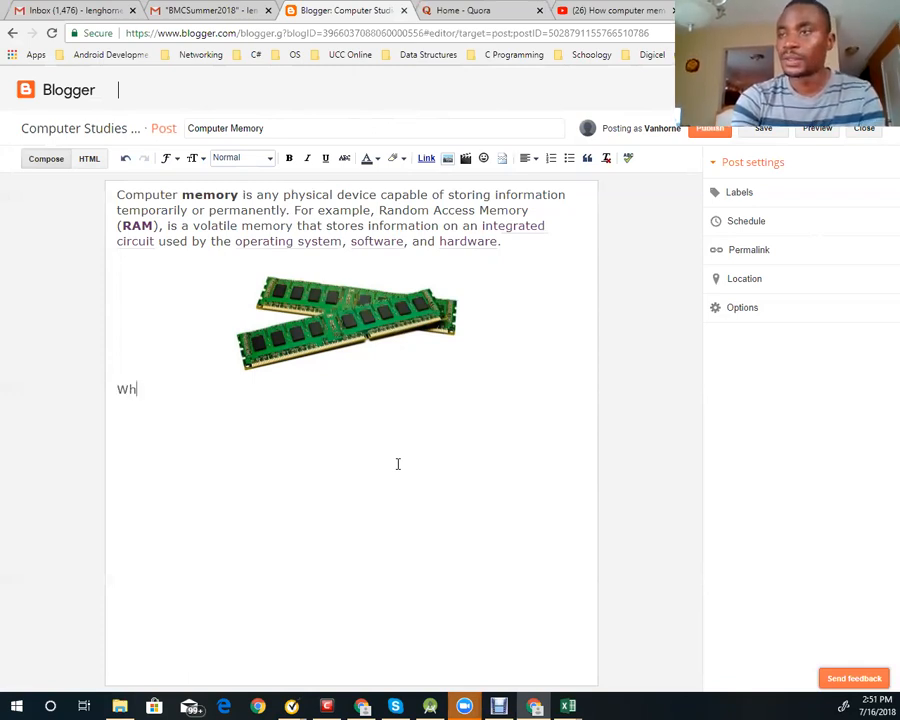
text(at are the t)
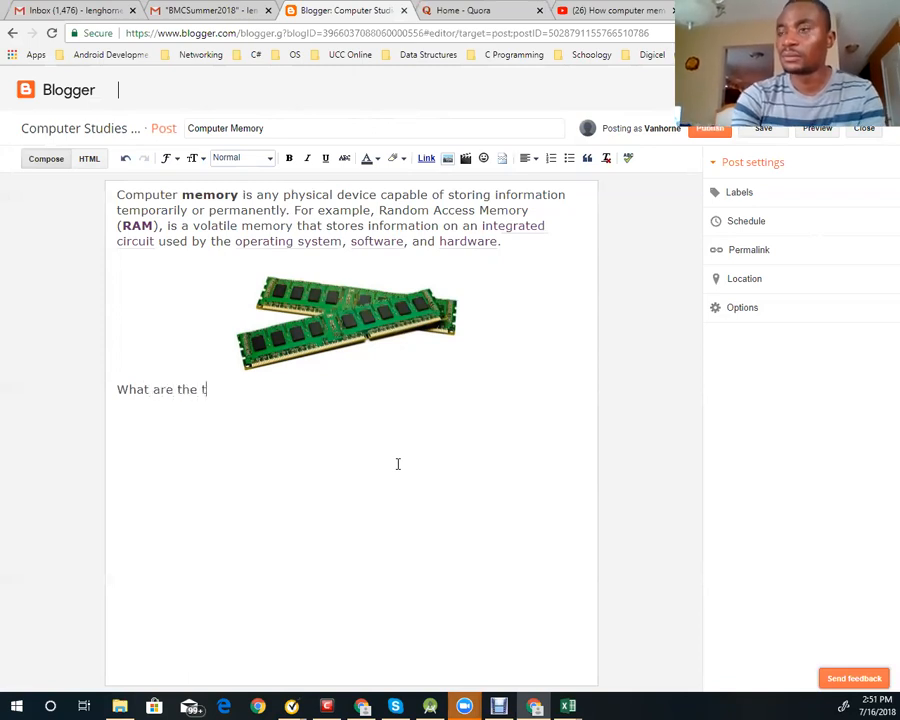
text(wo main categ)
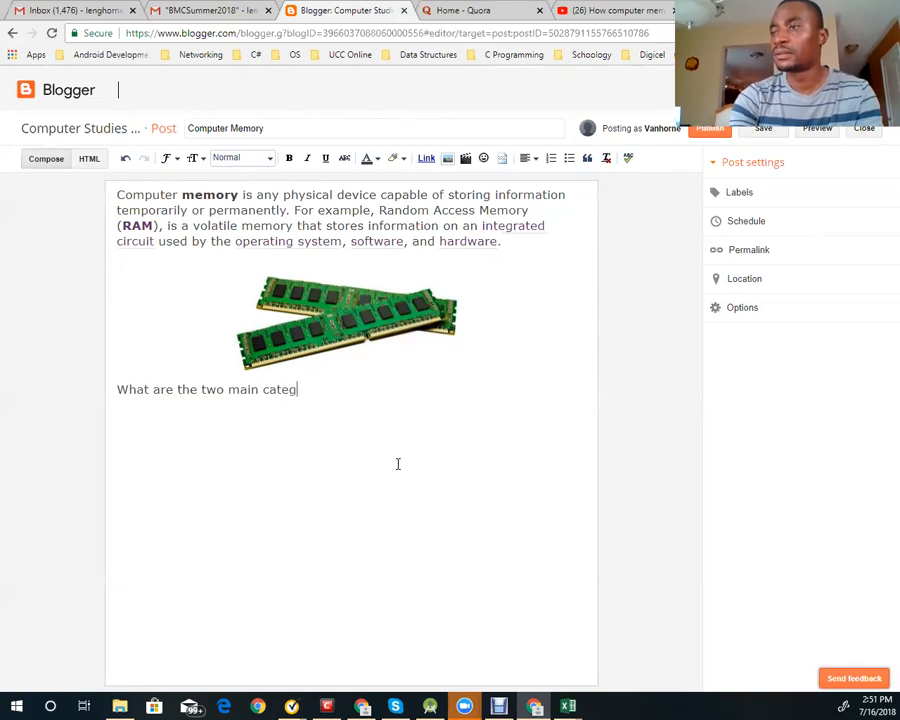
text(ories of memory?)
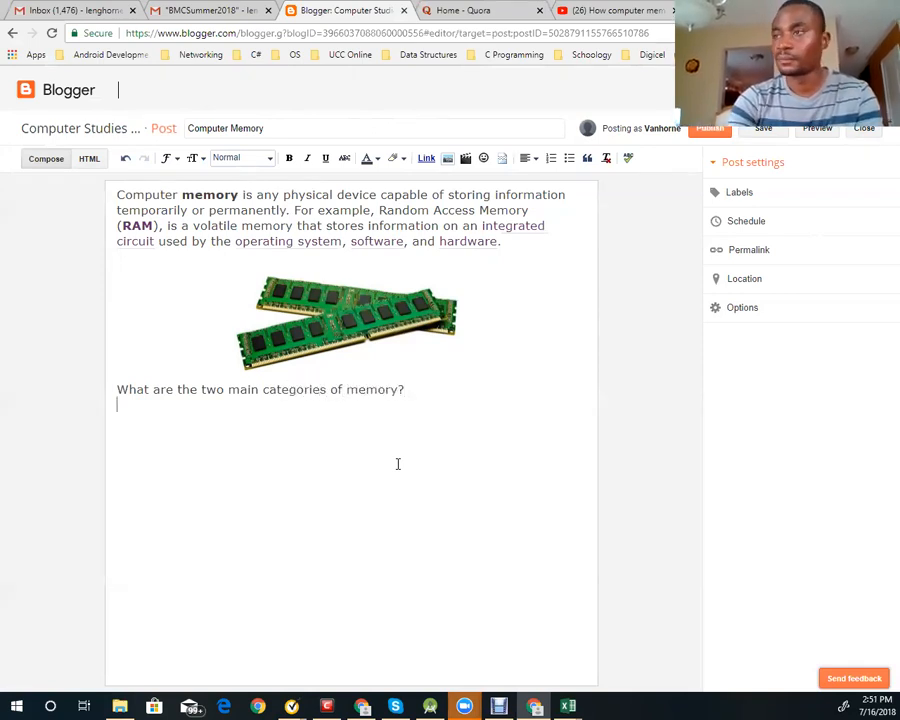
- Add the instruction "Provide at least three examples of each." below the question, separated by a blank line
text(  Provide)
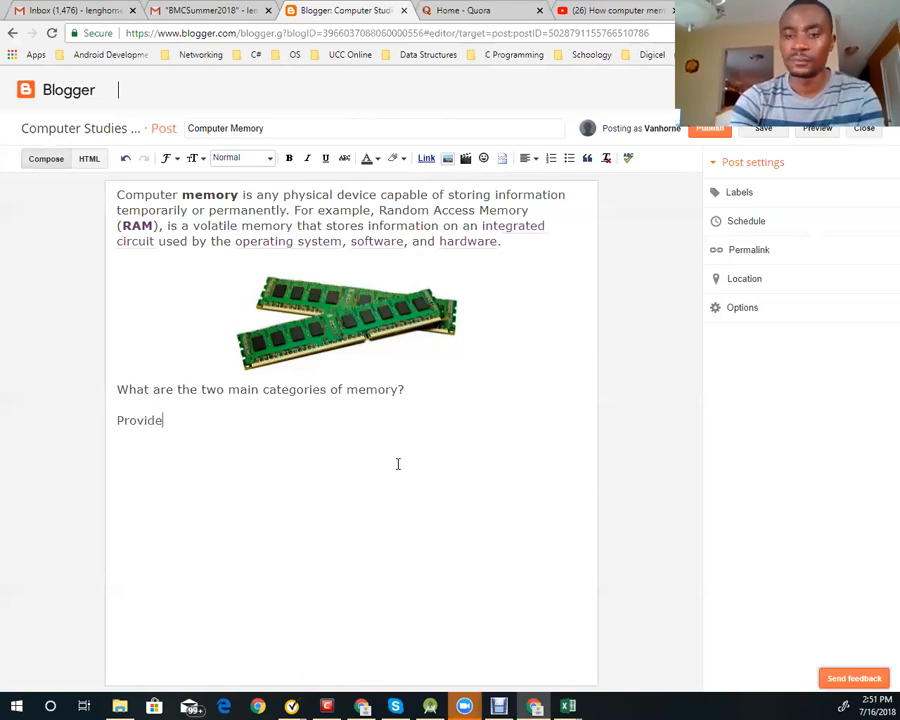
text( at lea)
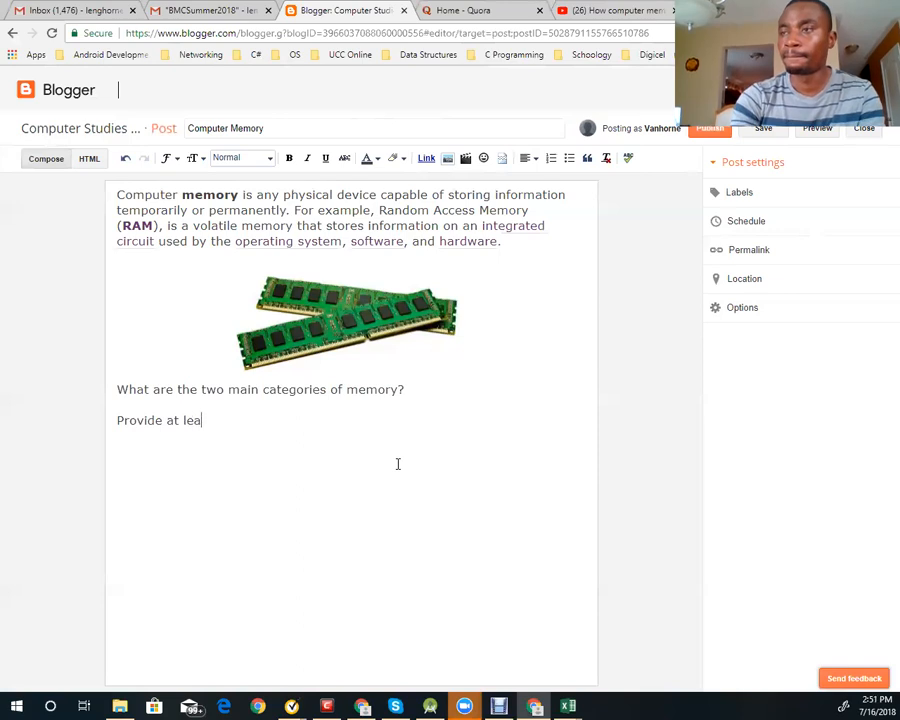
text(st three)
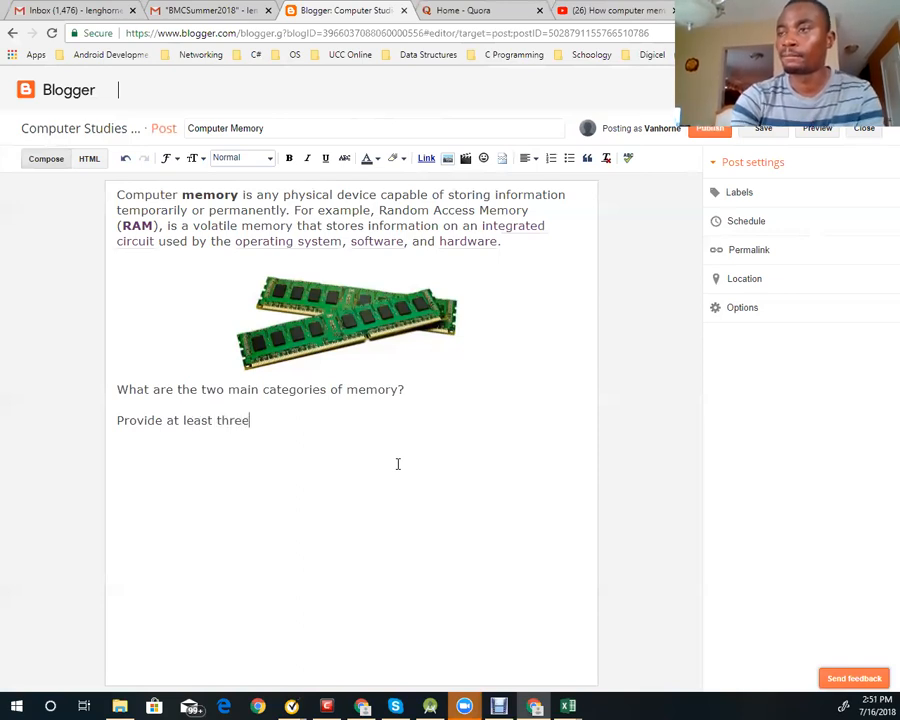
text( example)
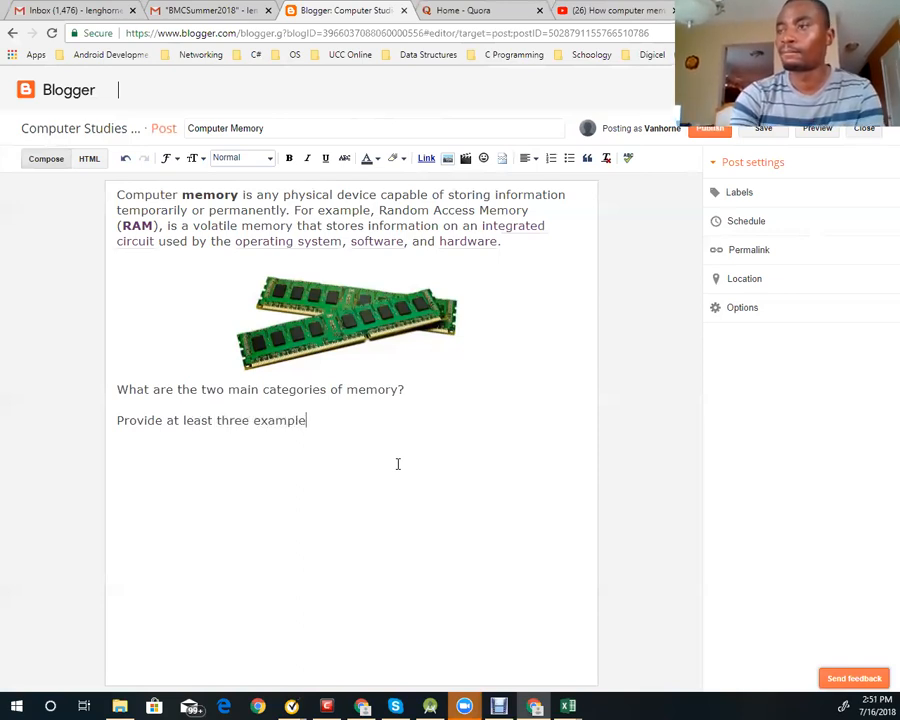
text(s of each)
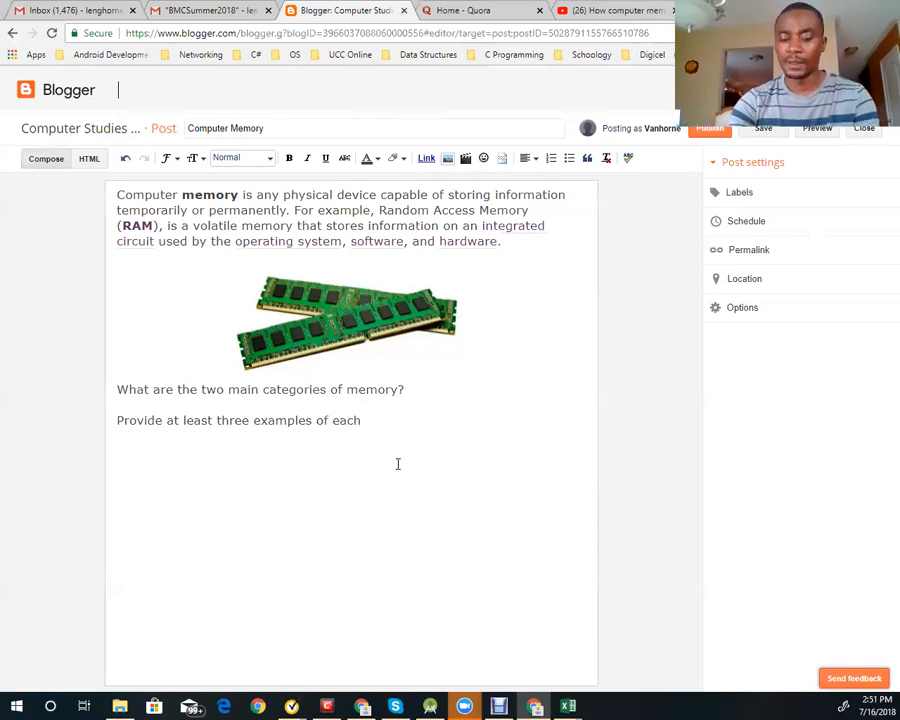
text(.)
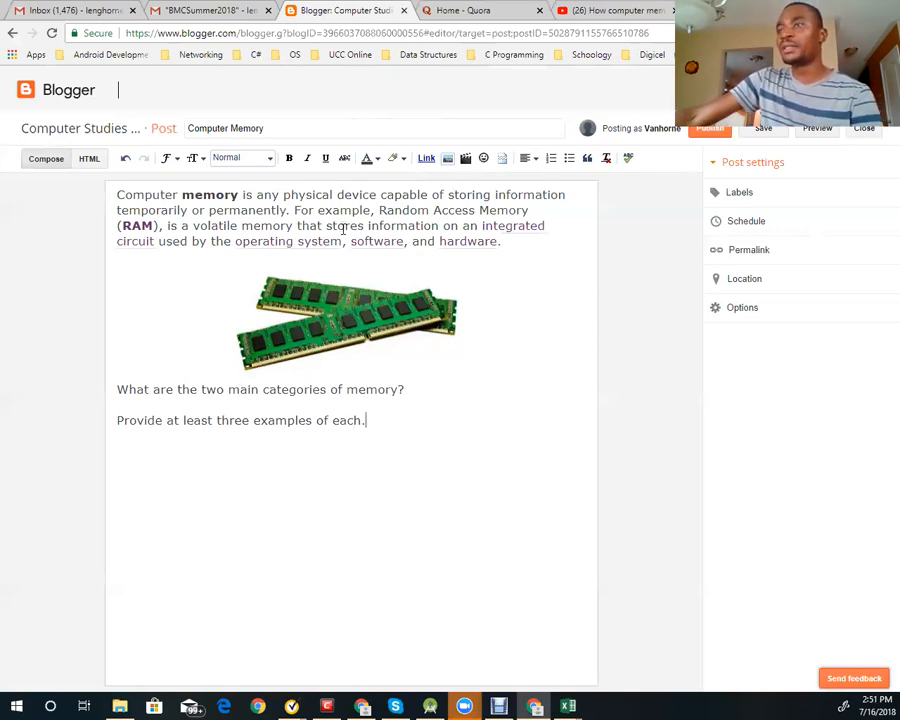
- Publish the Computer Memory post, view it on the live blog and return to the post list
click(716, 131)
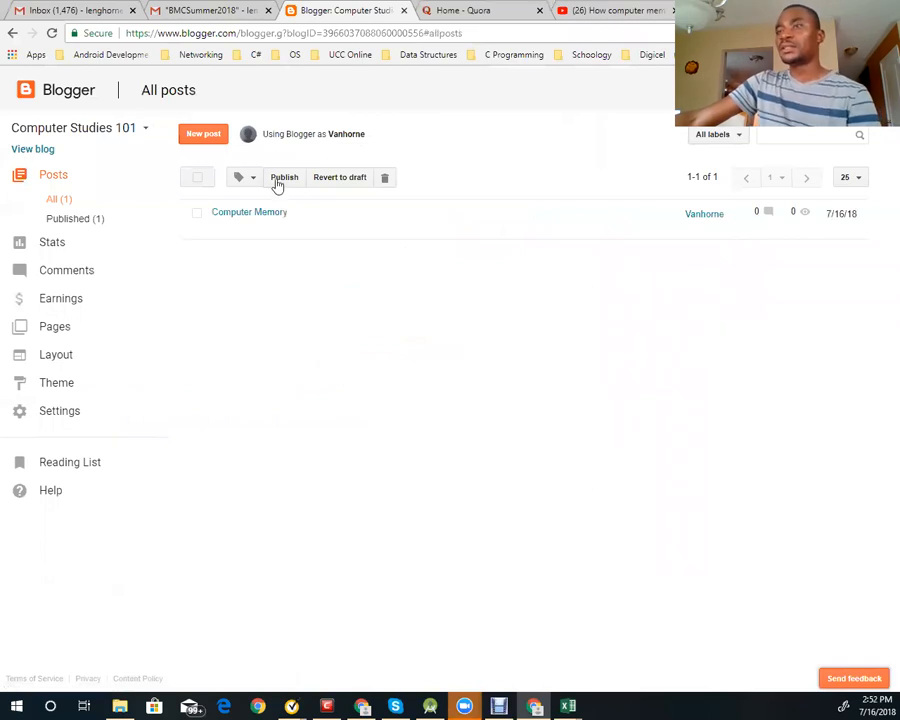
click(34, 150)
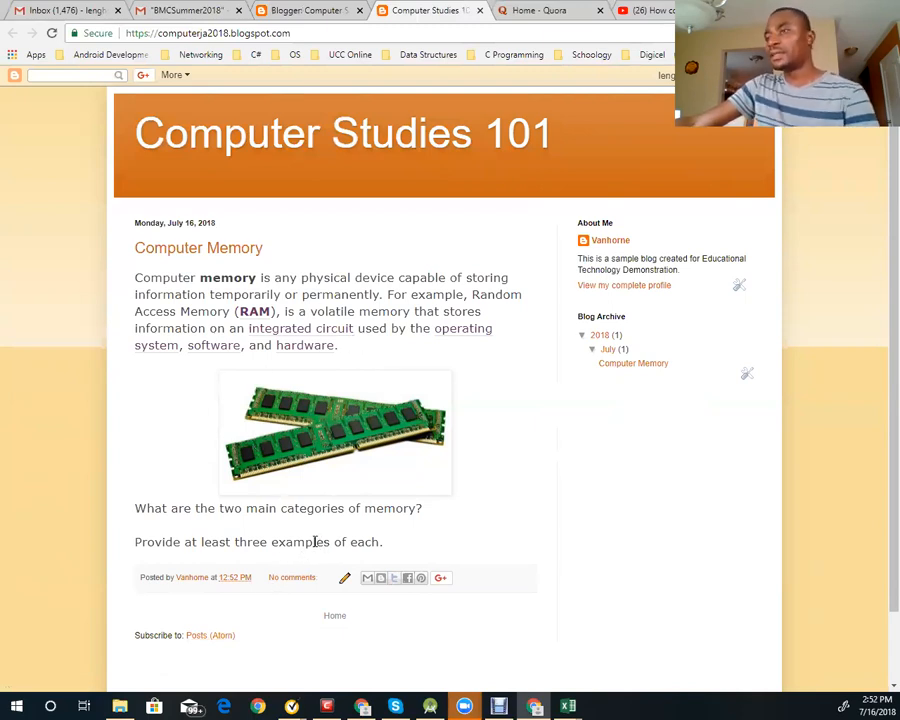
click(480, 11)
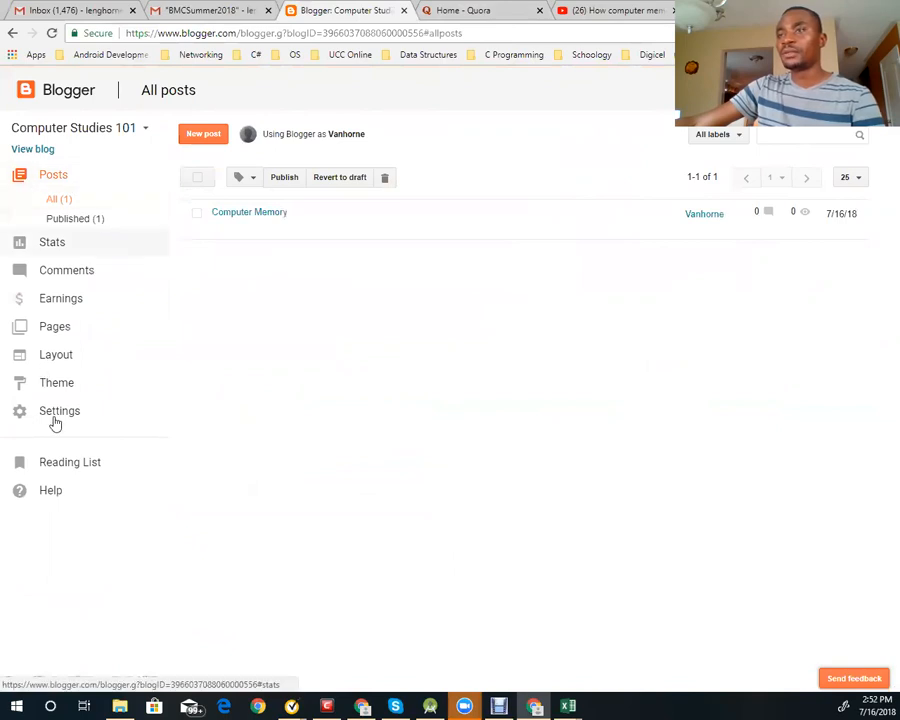
- Create a new blog page and title it "Memory Units"
click(62, 327)
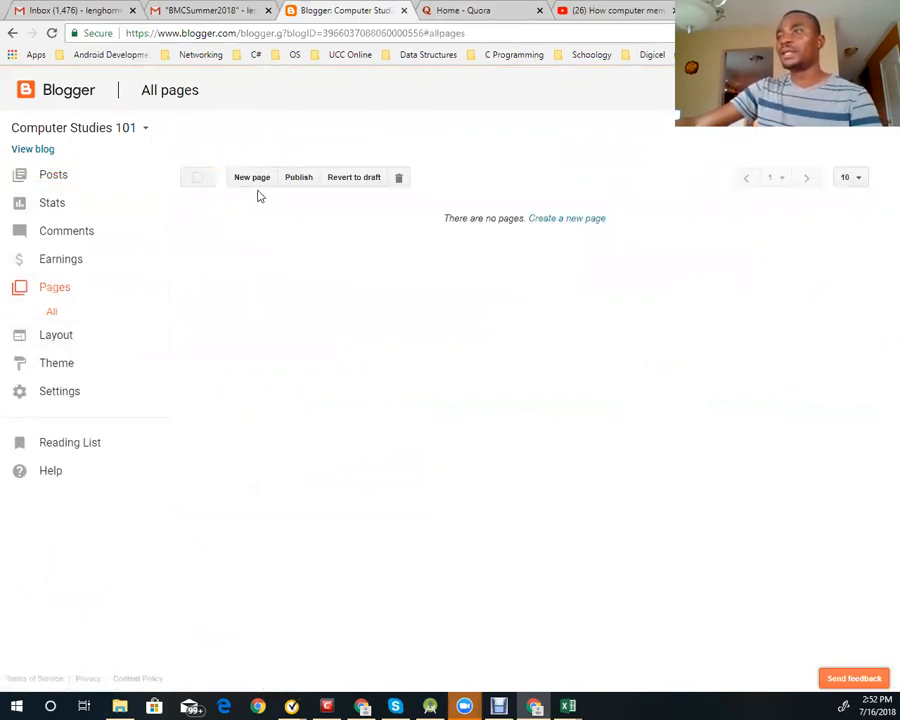
click(257, 181)
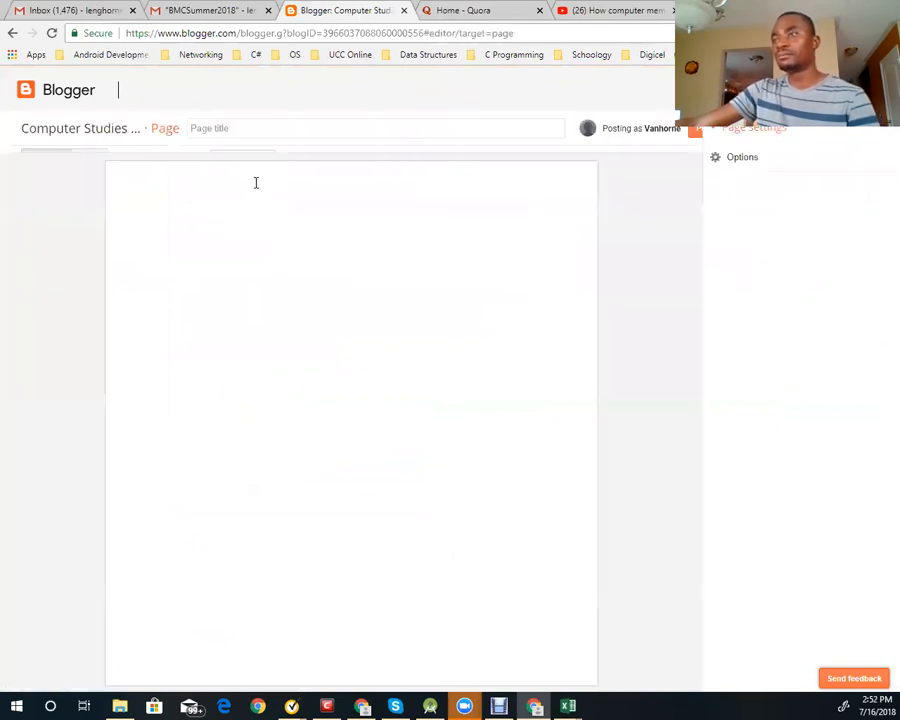
click(349, 132)
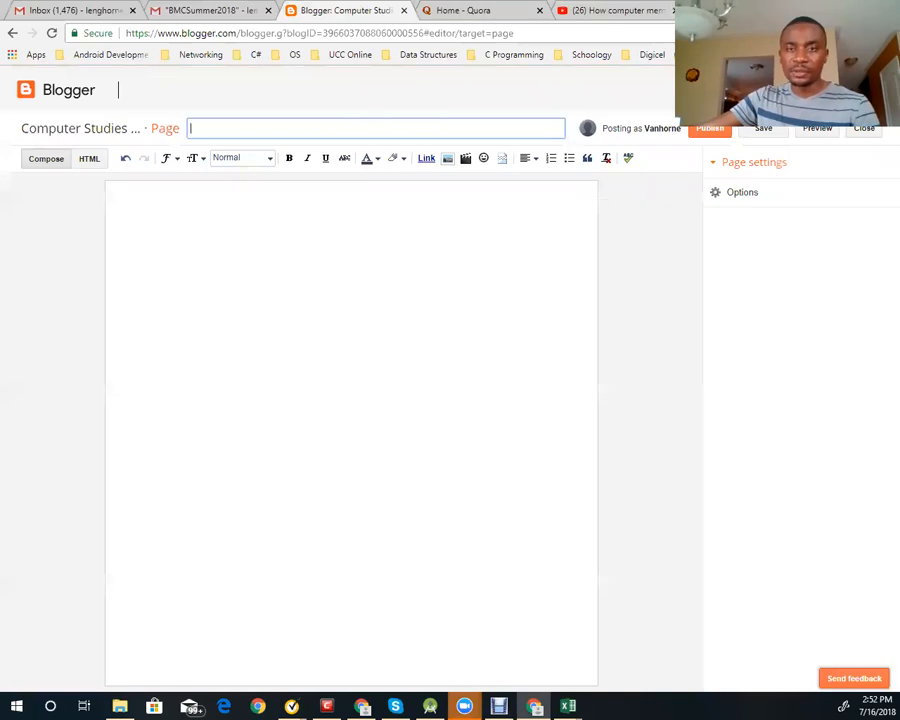
key(alt+Tab)
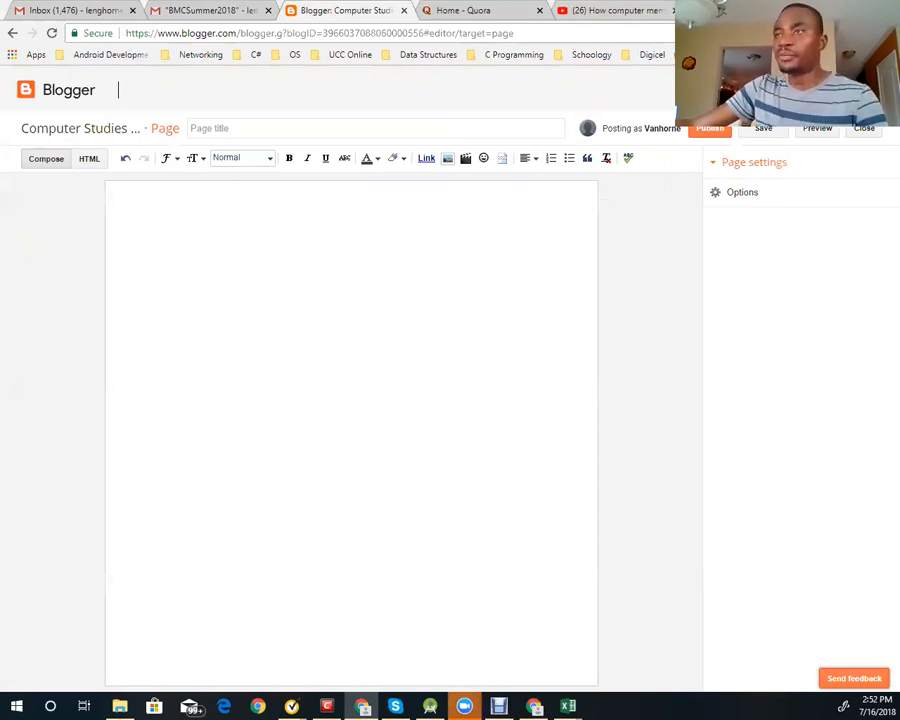
click(229, 128)
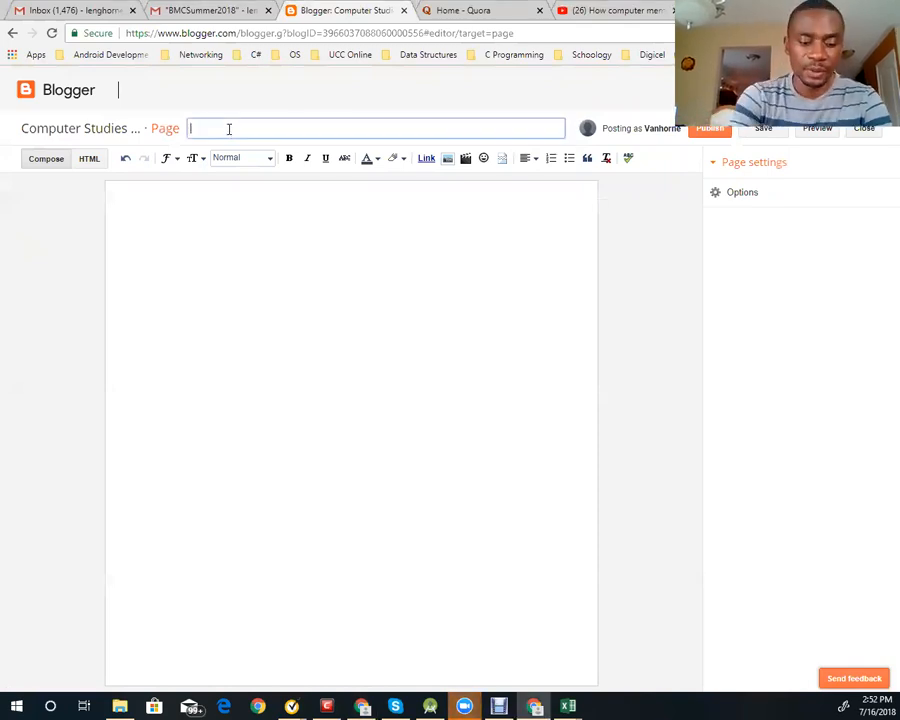
text(Mem)
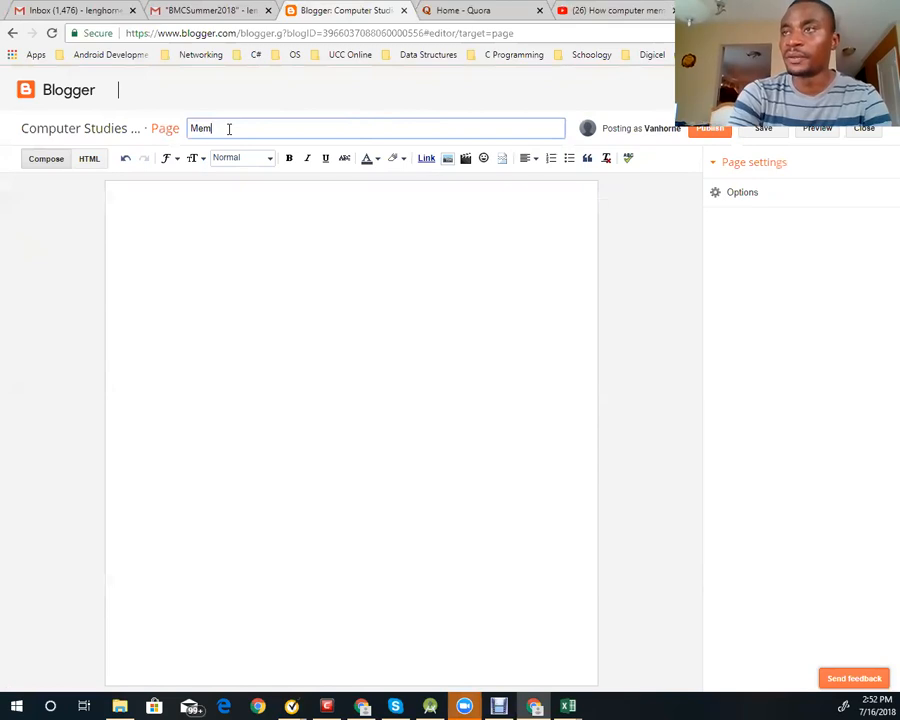
text(ory Unit)
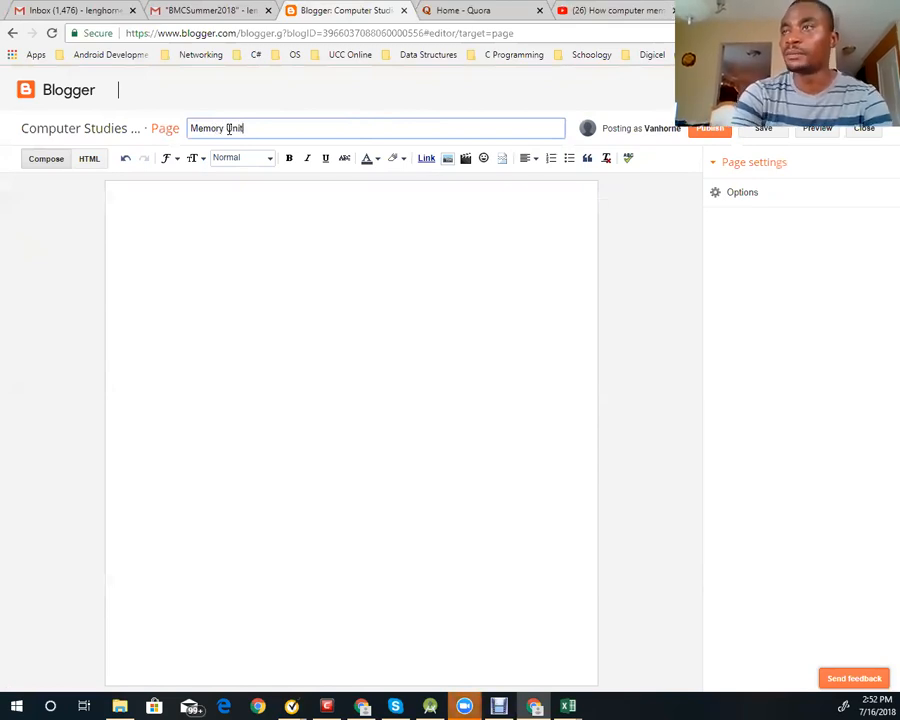
text(s)
- Paste the copied memory unit text and its two storage unit tables into the page body and review them
click(301, 245)
click(265, 255)
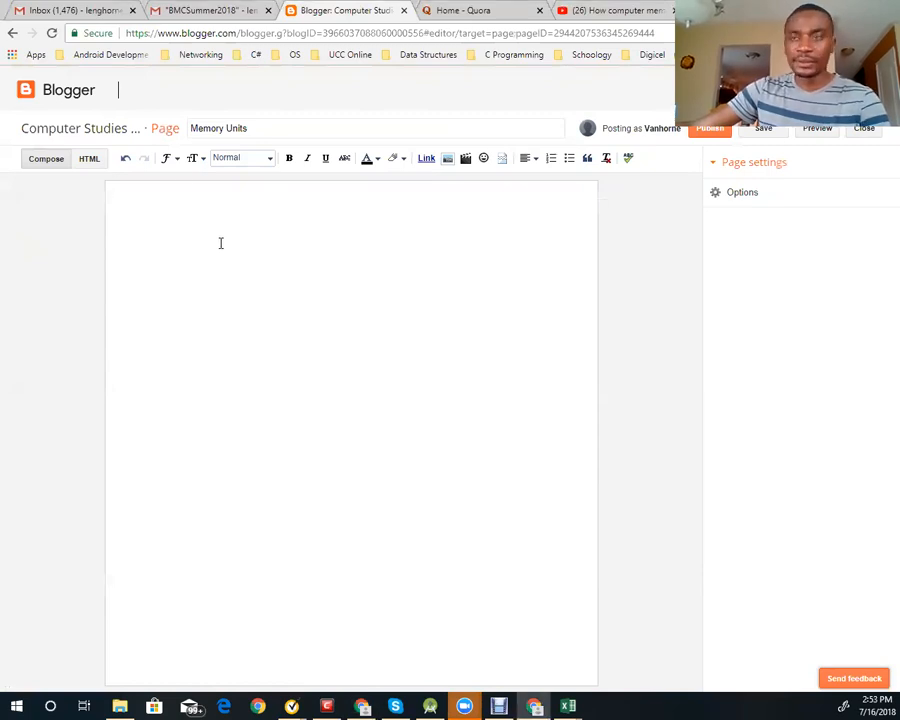
key(ctrl+v)
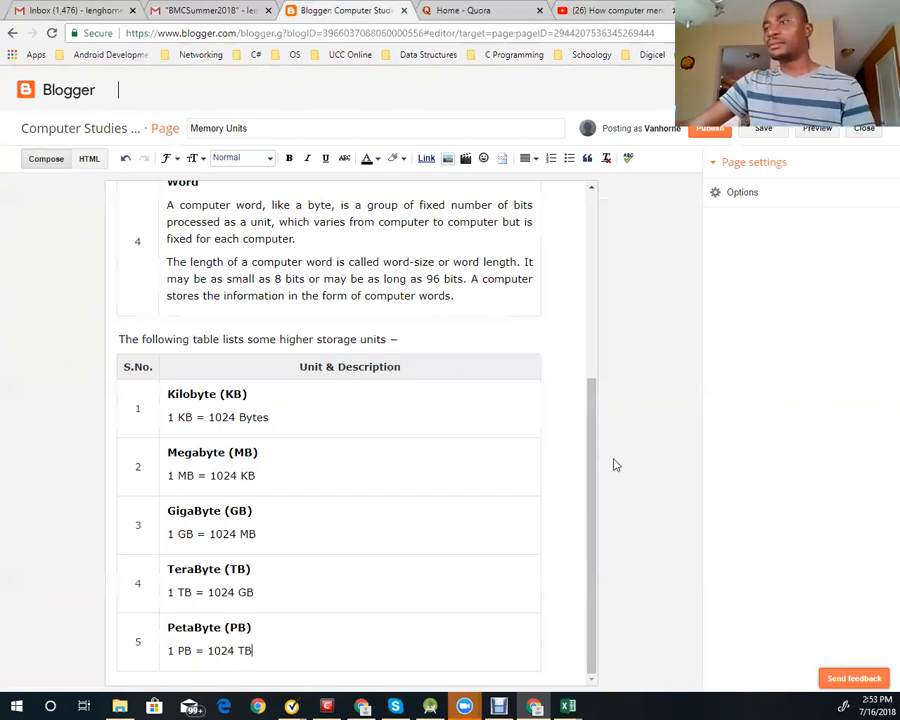
scroll(592, 258, up, 3)
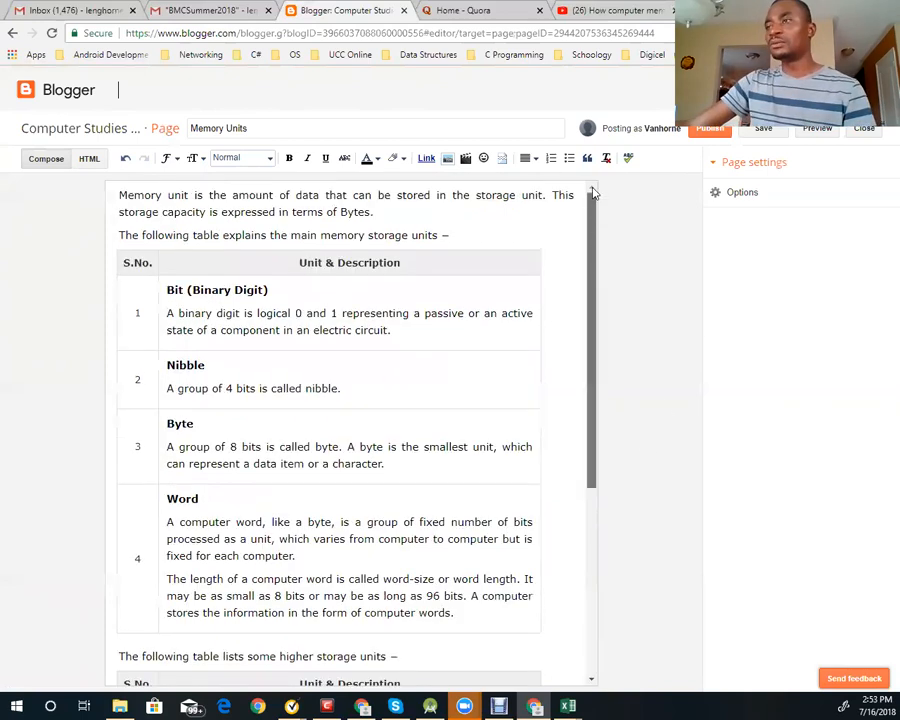
scroll(597, 396, down, 3)
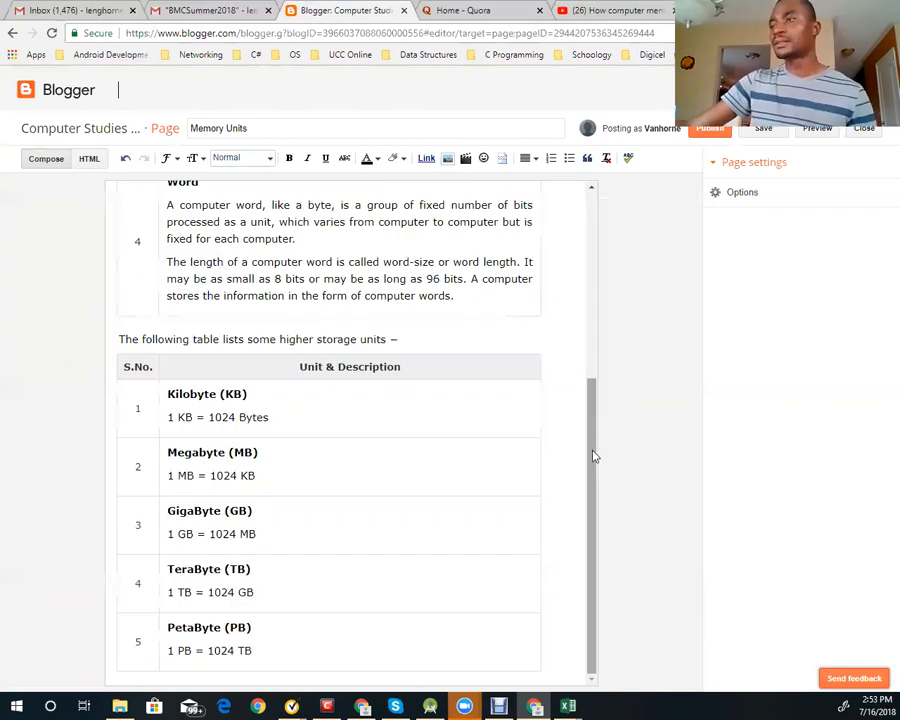
scroll(584, 278, up, 3)
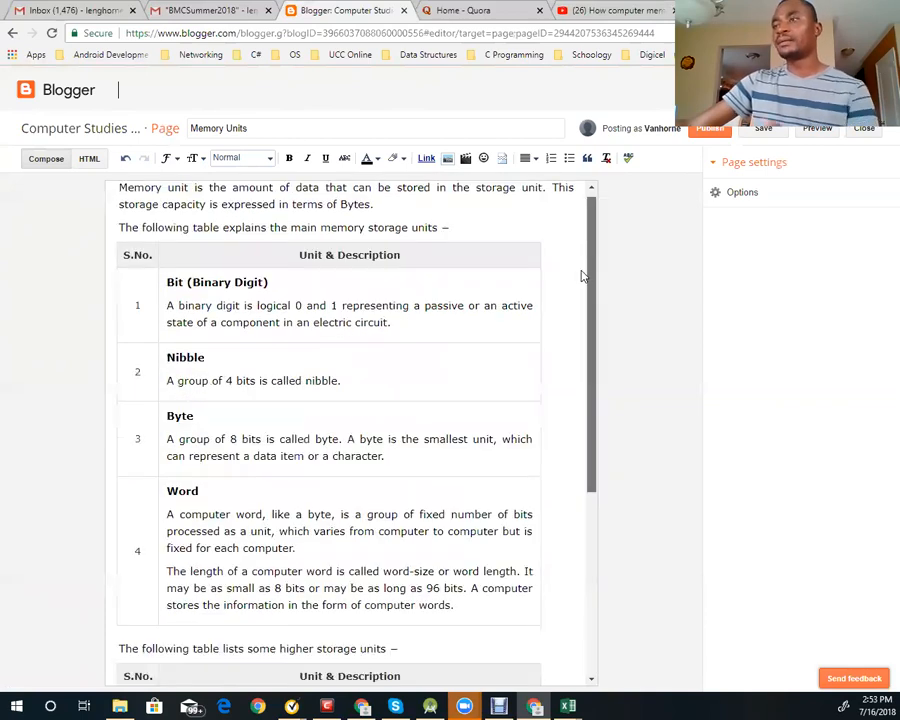
drag(582, 271, 579, 194)
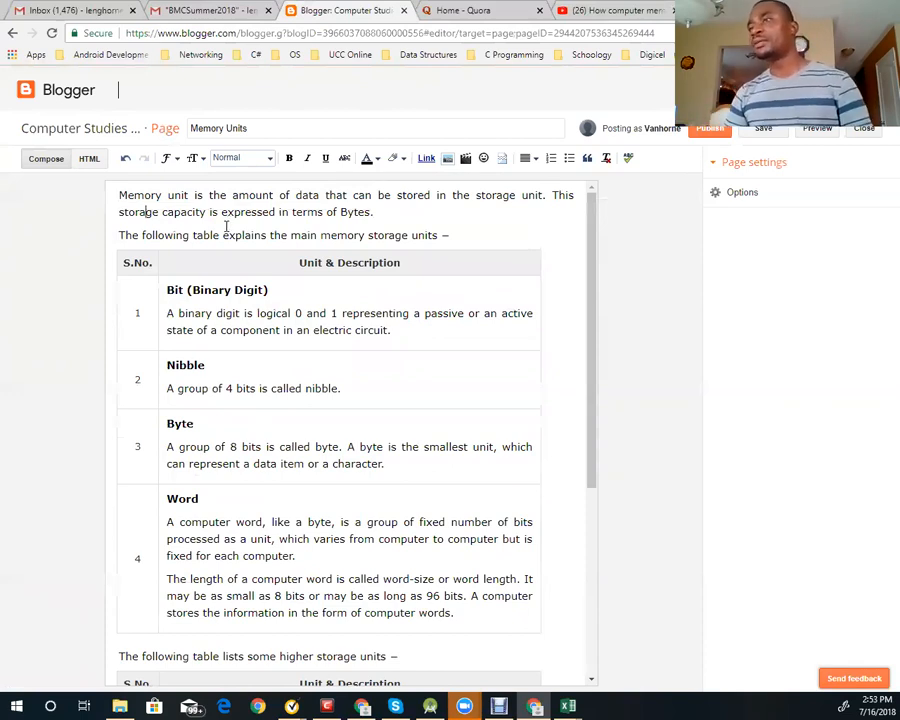
- Start adding a YouTube video to the page and copy the URL of the open "How computer memory works" video
click(470, 162)
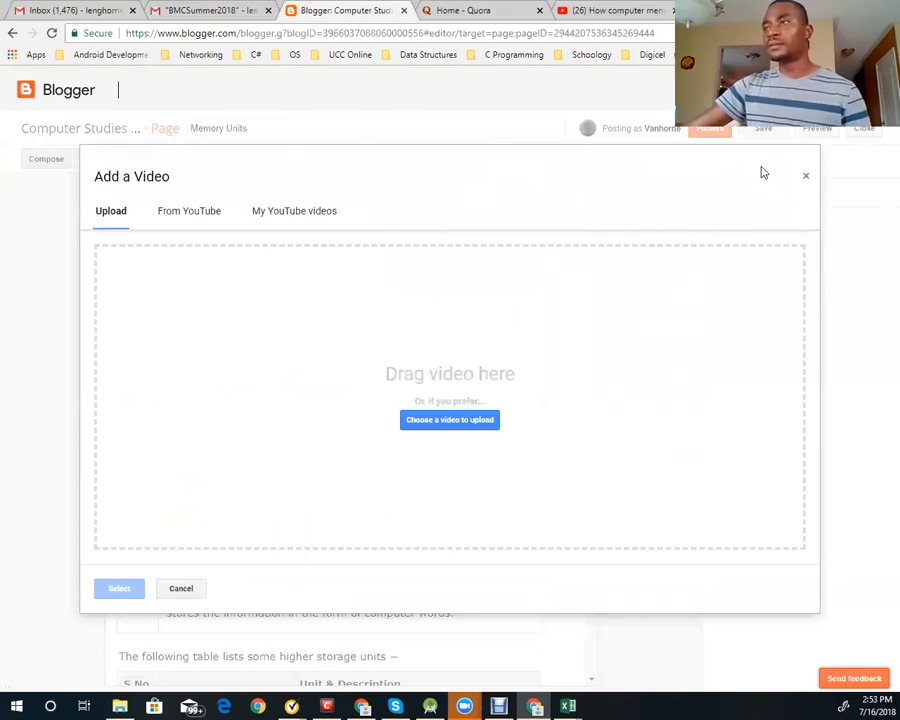
click(803, 181)
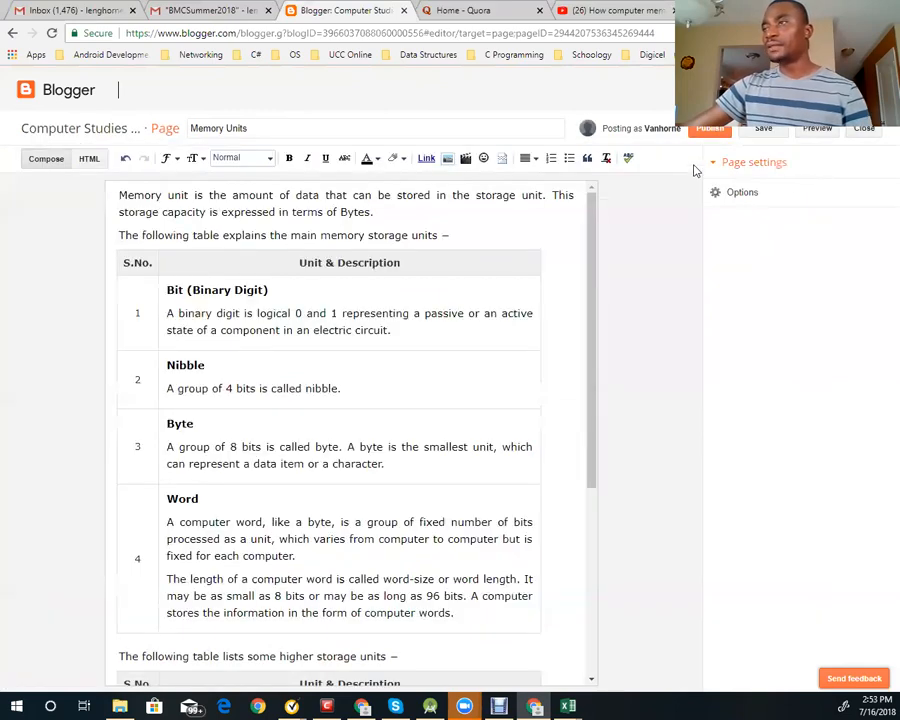
click(465, 158)
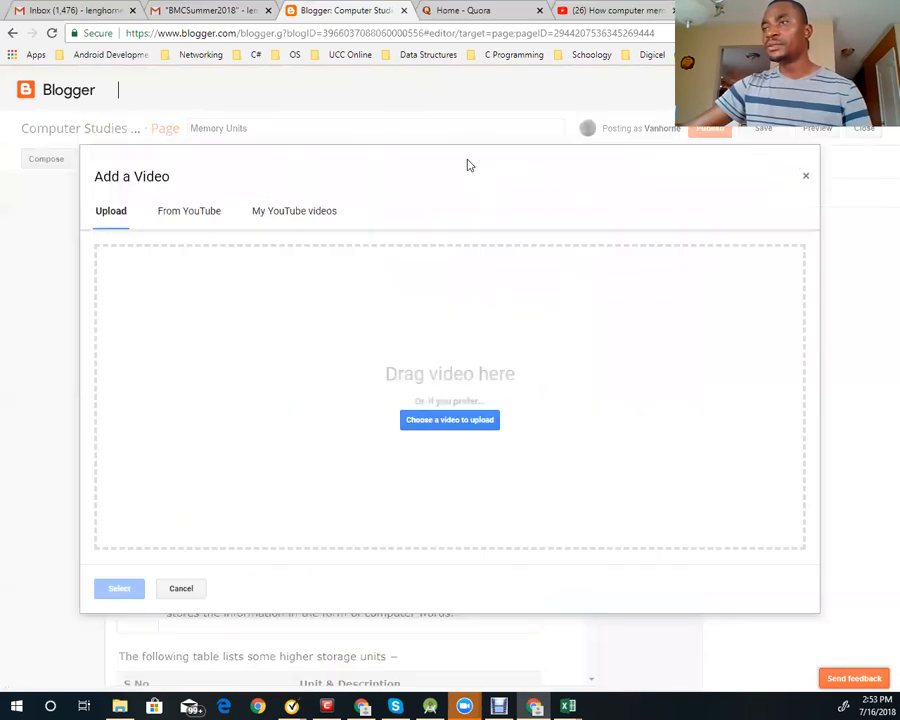
click(207, 216)
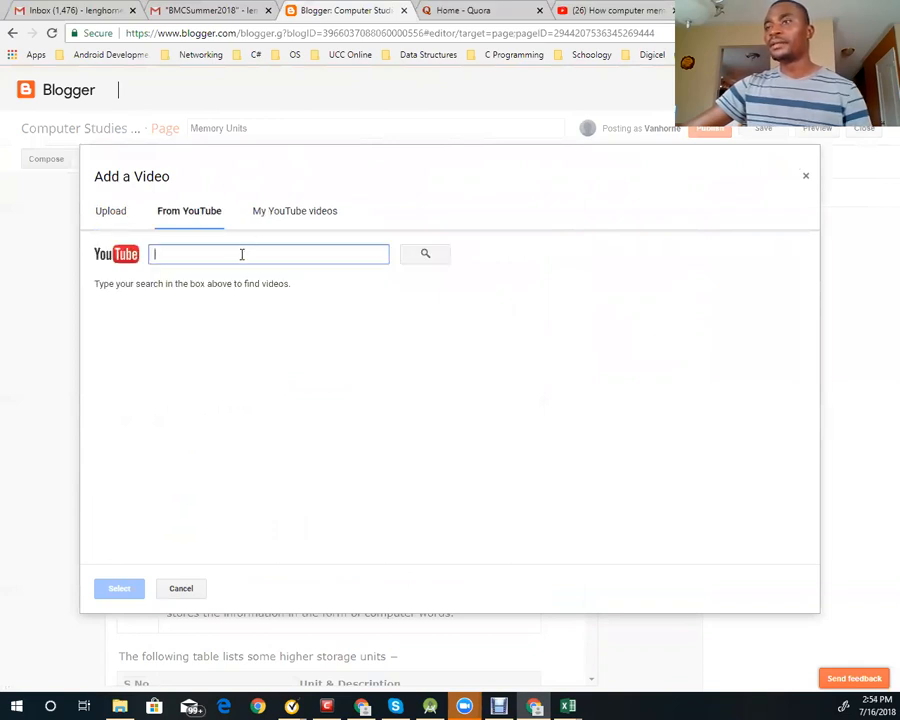
click(611, 14)
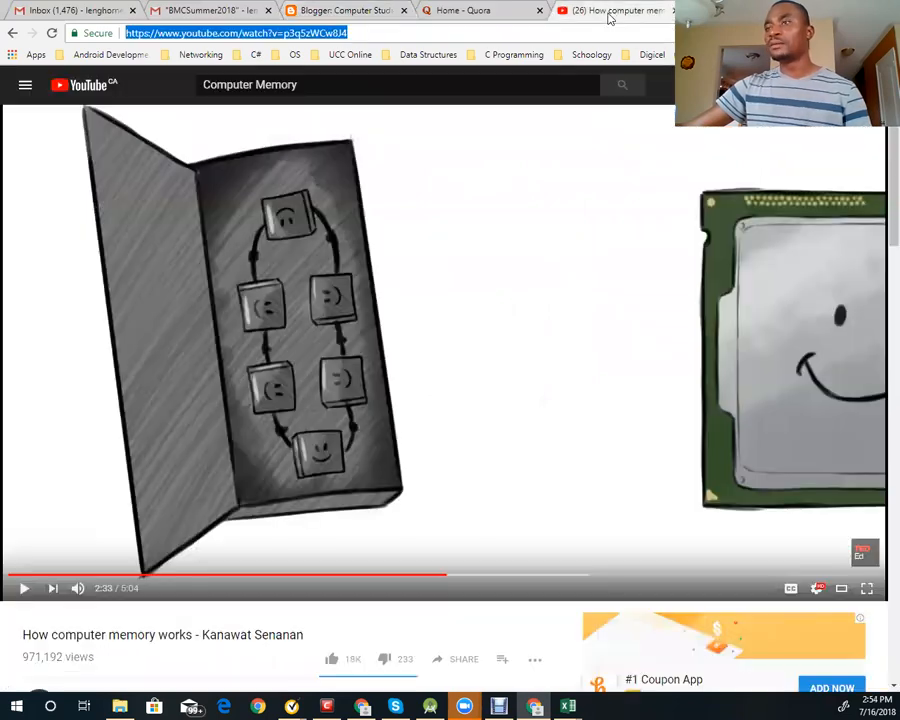
right_click(316, 33)
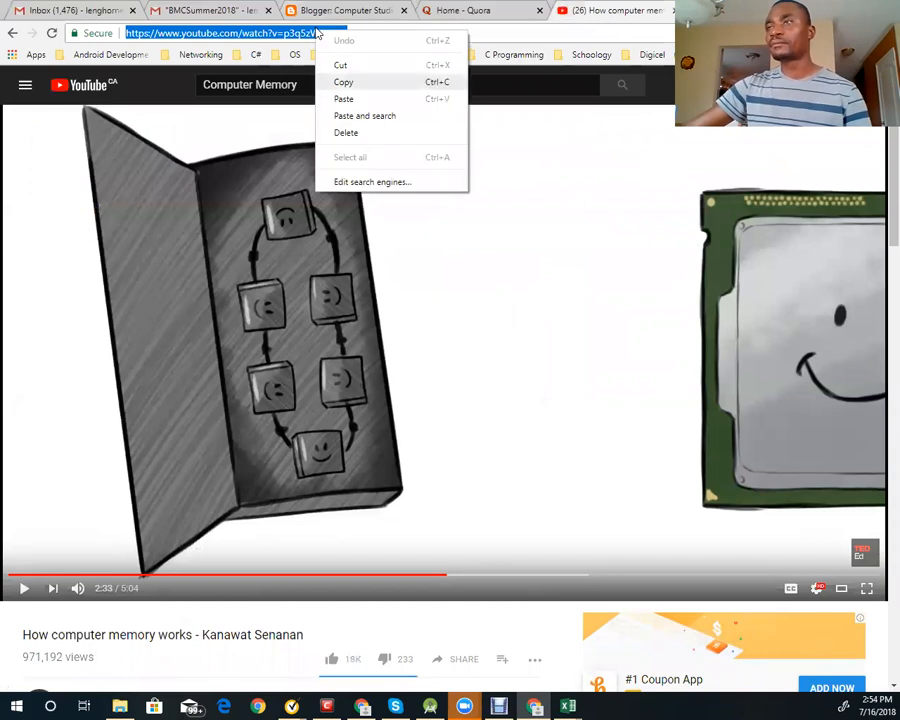
click(336, 82)
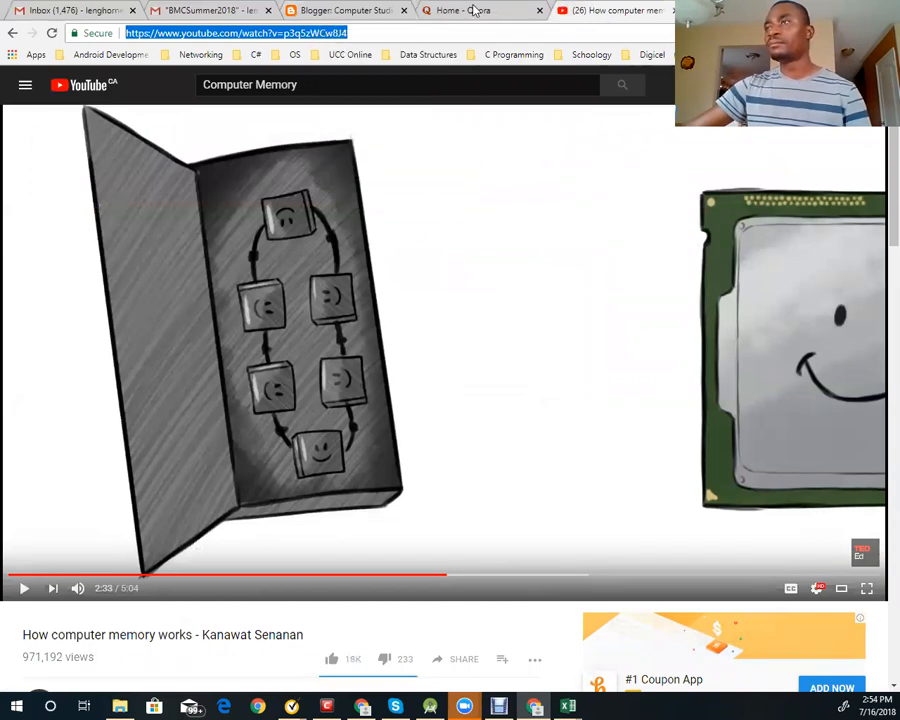
- Find the YouTube video by its copied URL, insert it into the Memory Units page and publish the page
click(344, 11)
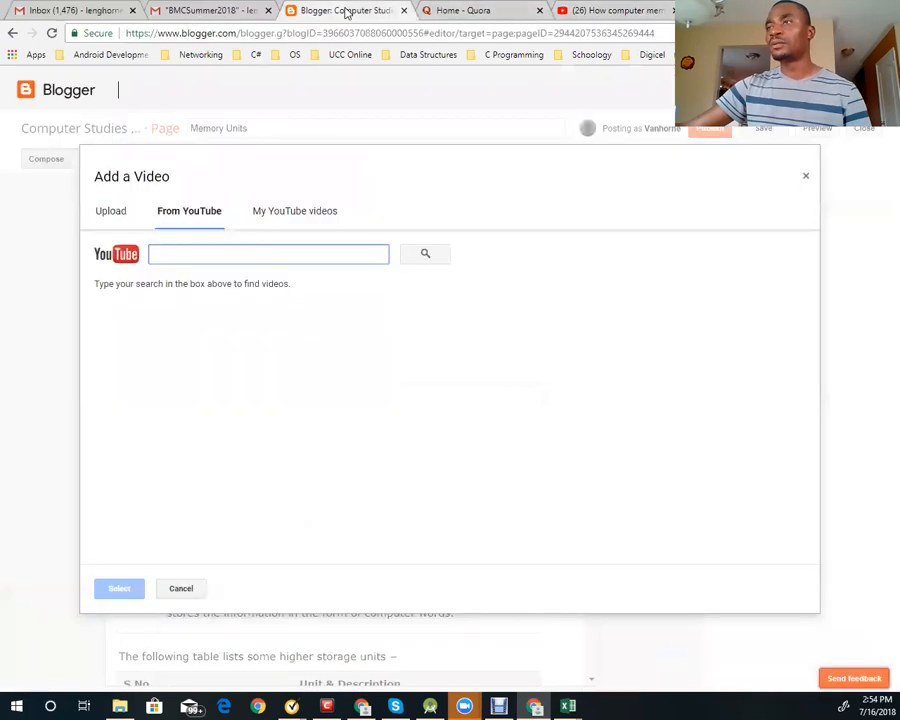
right_click(266, 264)
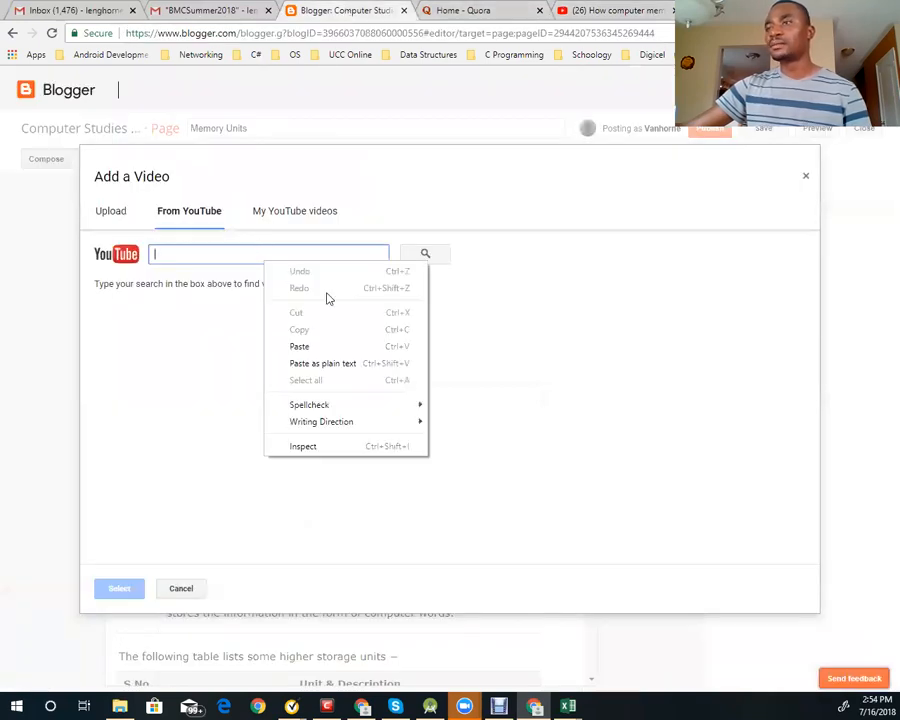
click(300, 347)
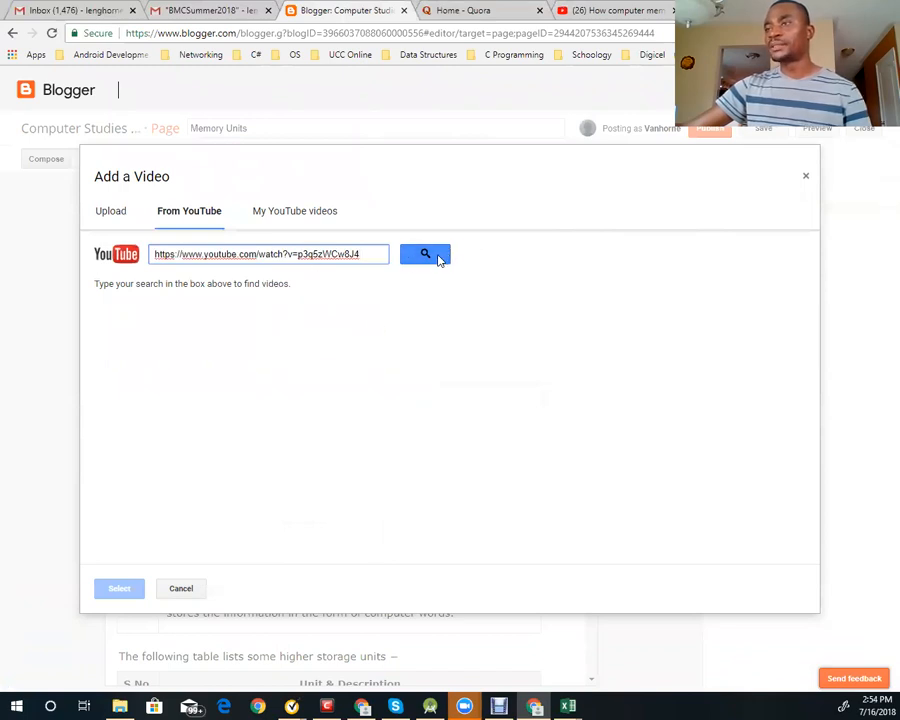
click(437, 257)
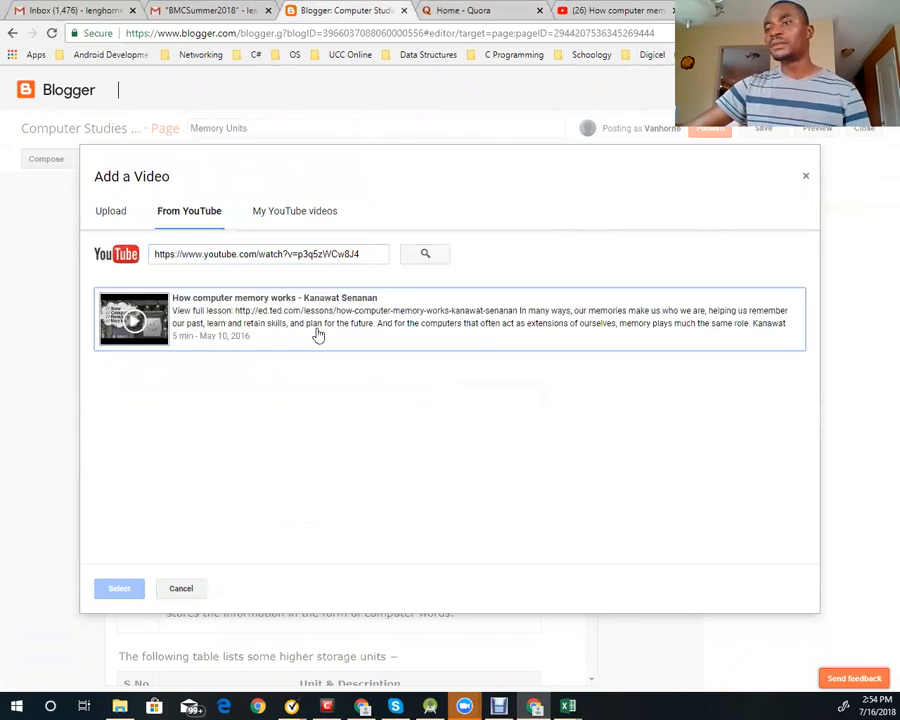
click(270, 318)
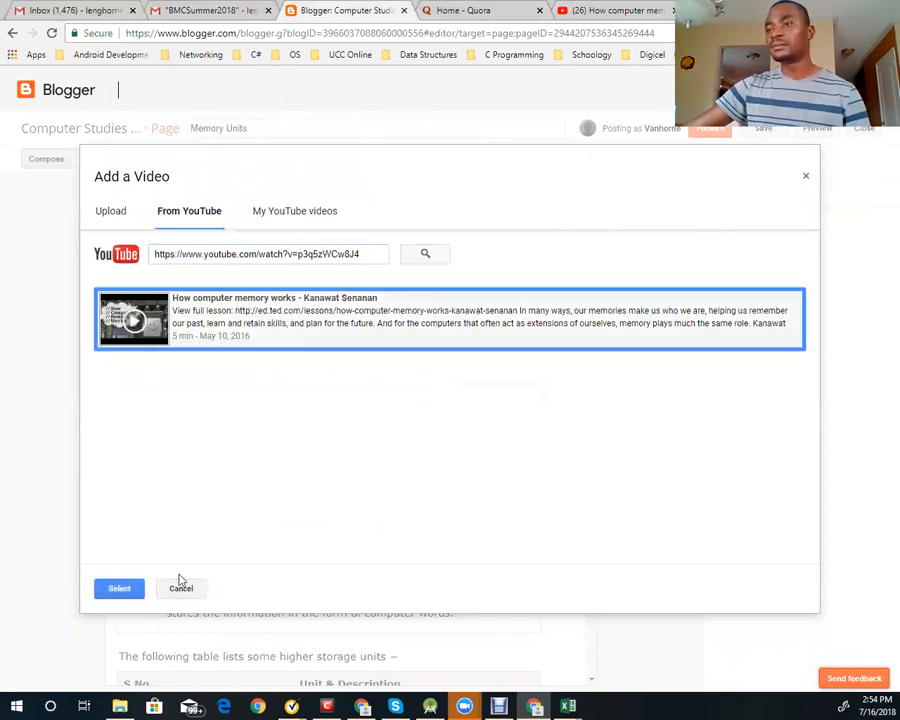
click(121, 590)
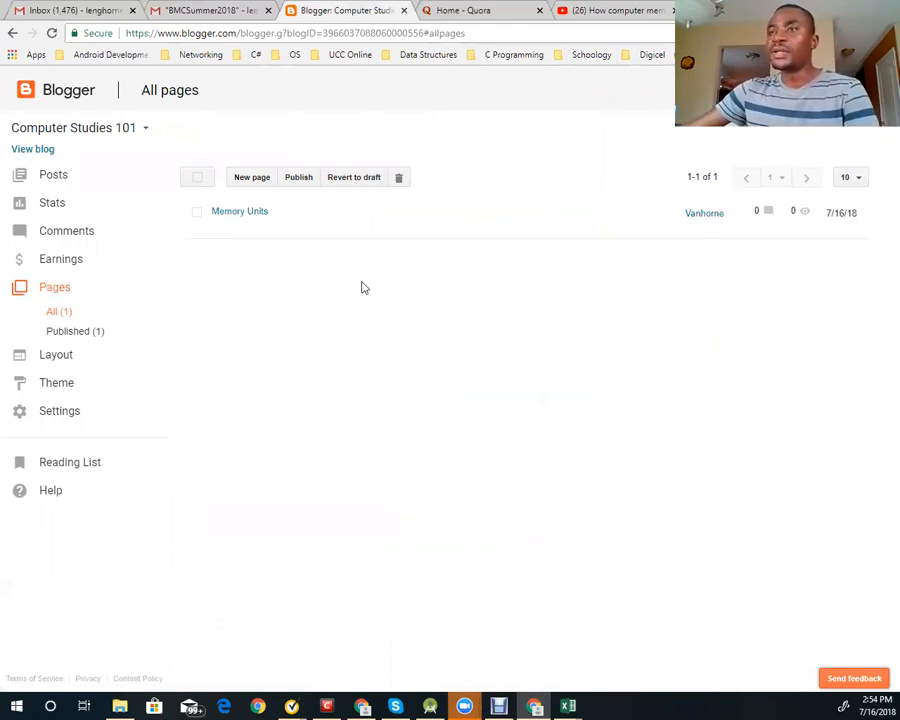
- Check the live blog for the published Memory Units page and return to the page list
click(26, 151)
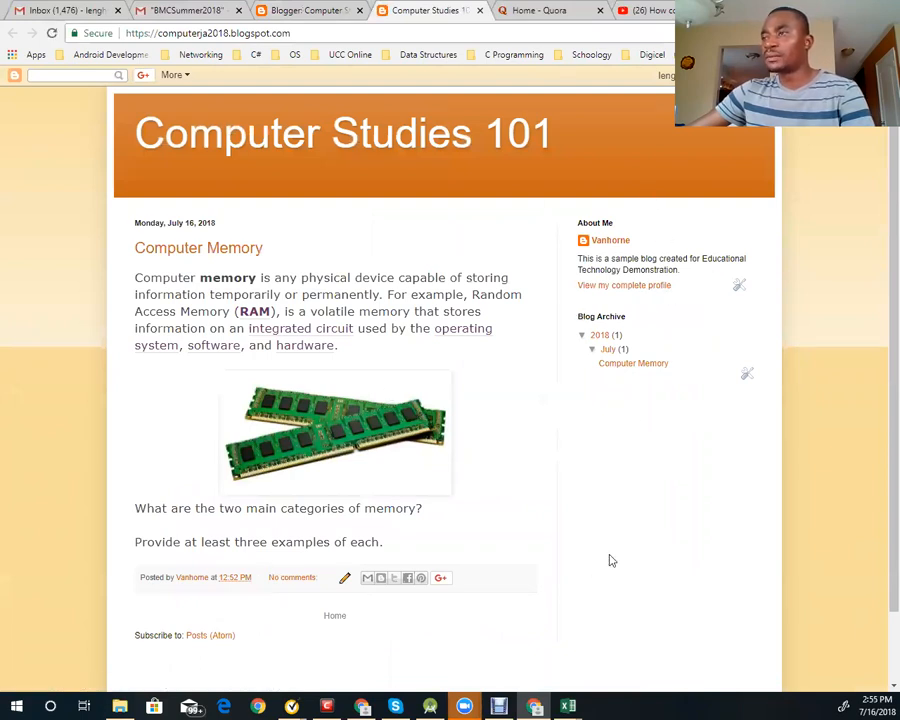
click(480, 10)
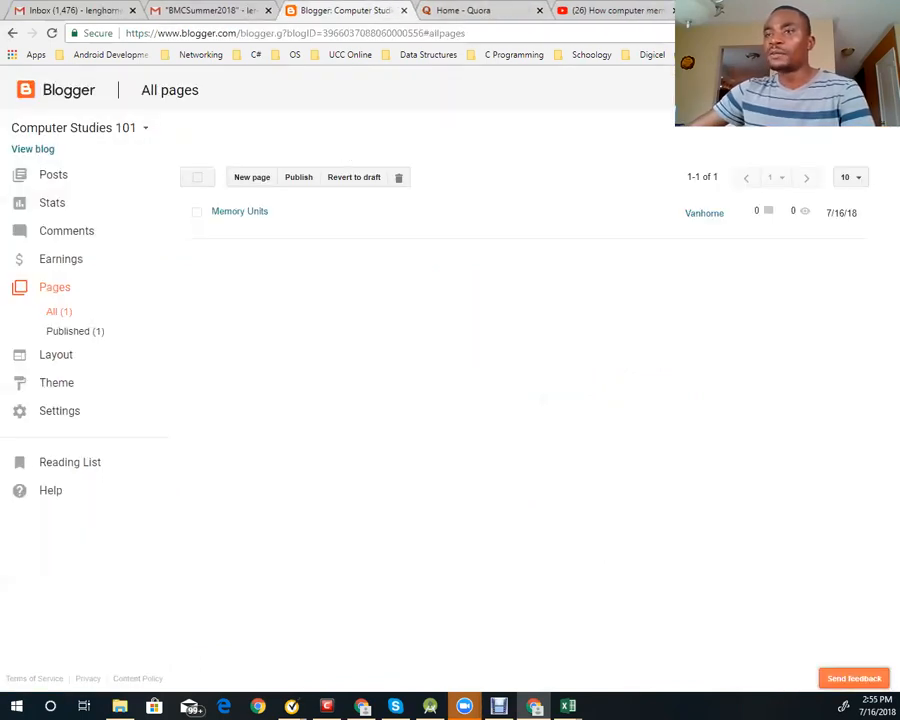
- Open the blog's layout and add a Pages gadget to the Cross-Column section under the header
click(48, 358)
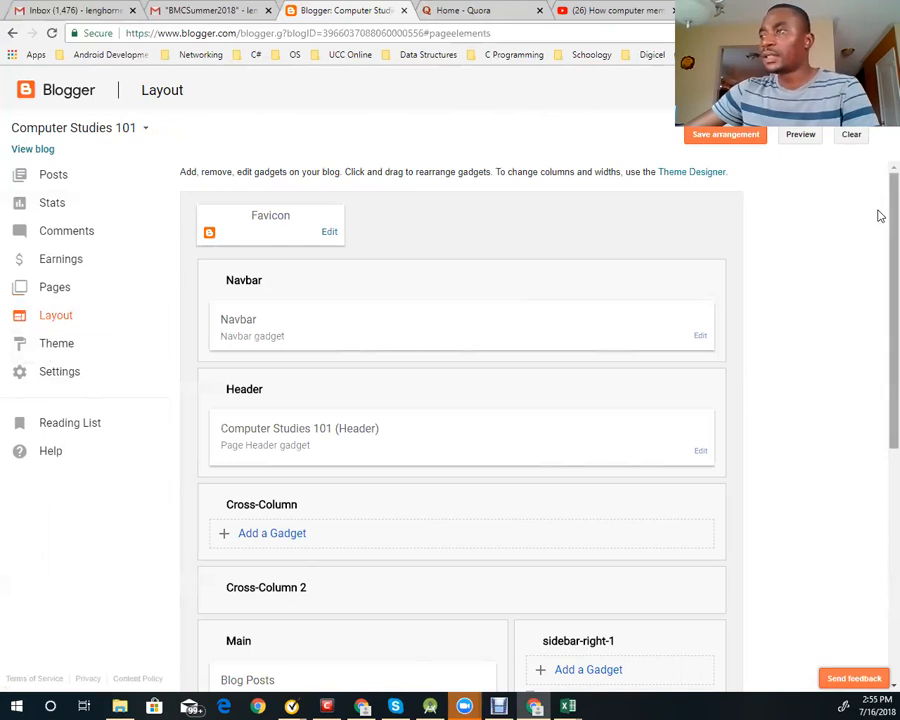
drag(877, 213, 880, 270)
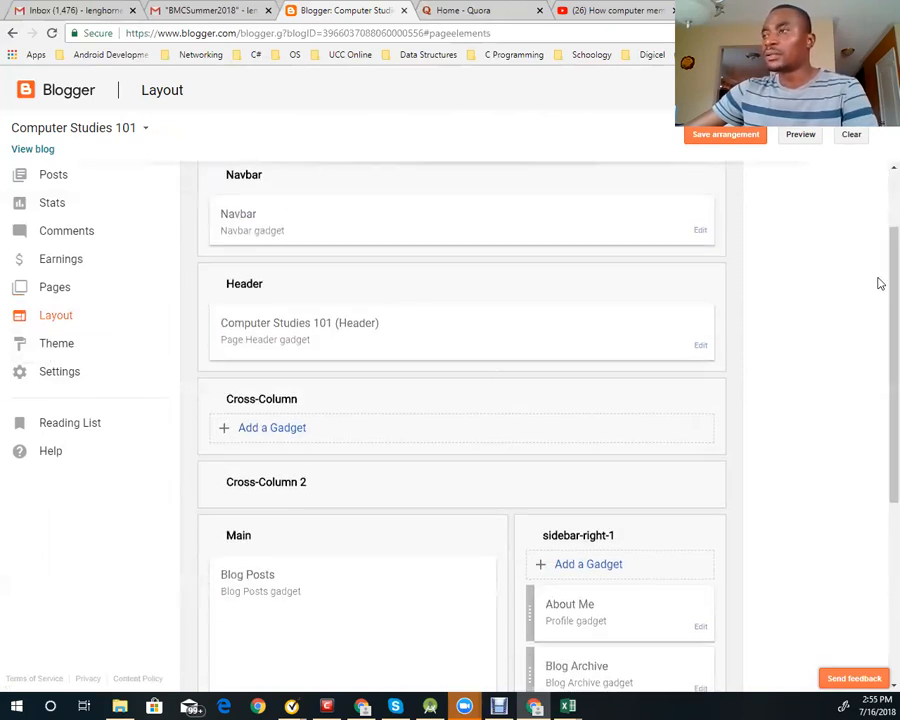
scroll(879, 231, up, 2)
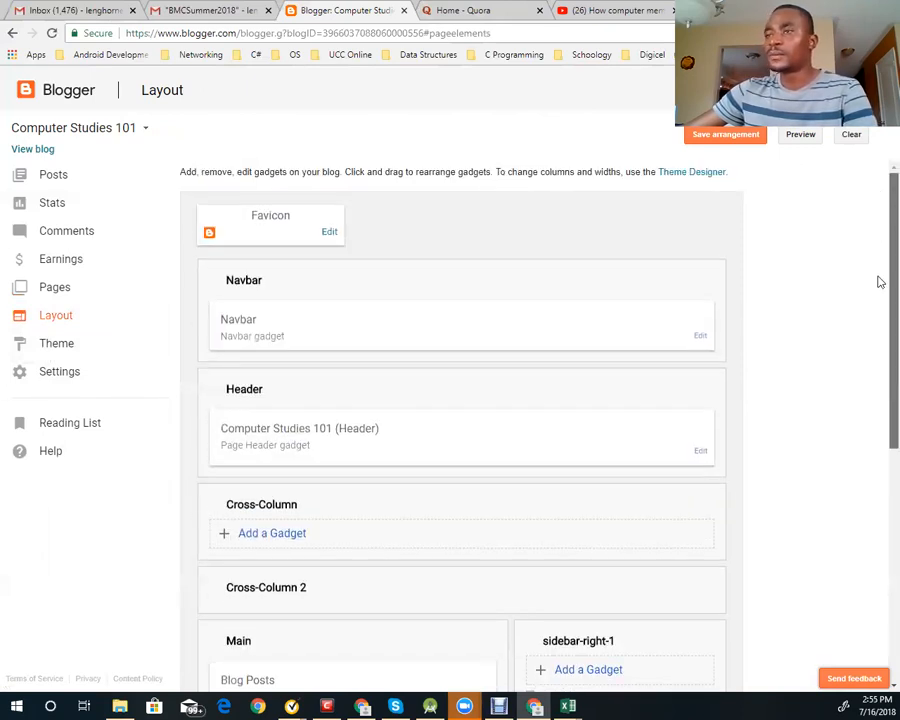
scroll(878, 279, down, 2)
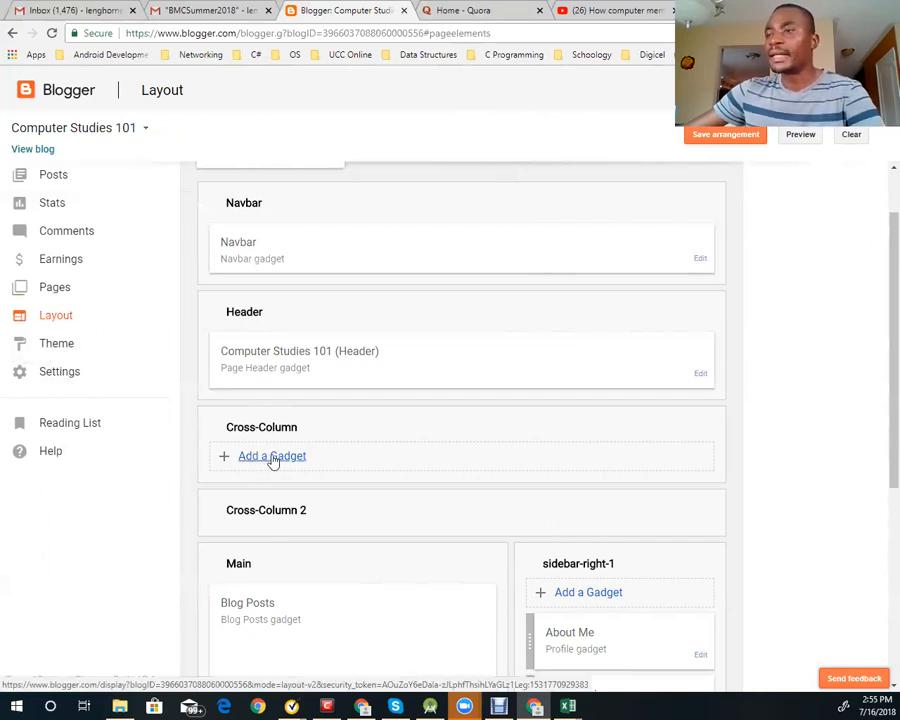
click(273, 458)
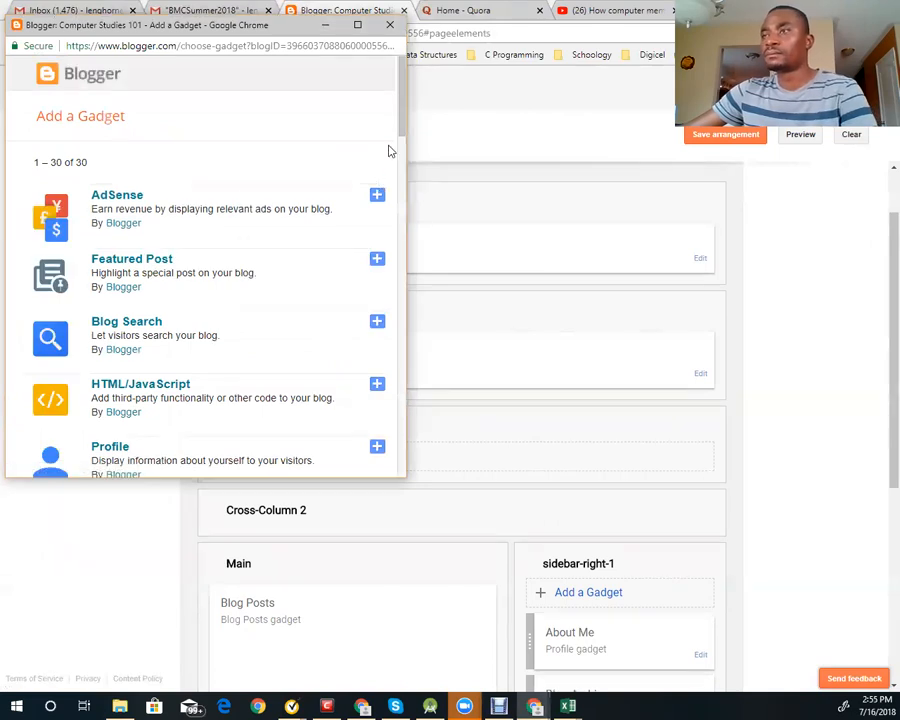
scroll(402, 135, down, 2)
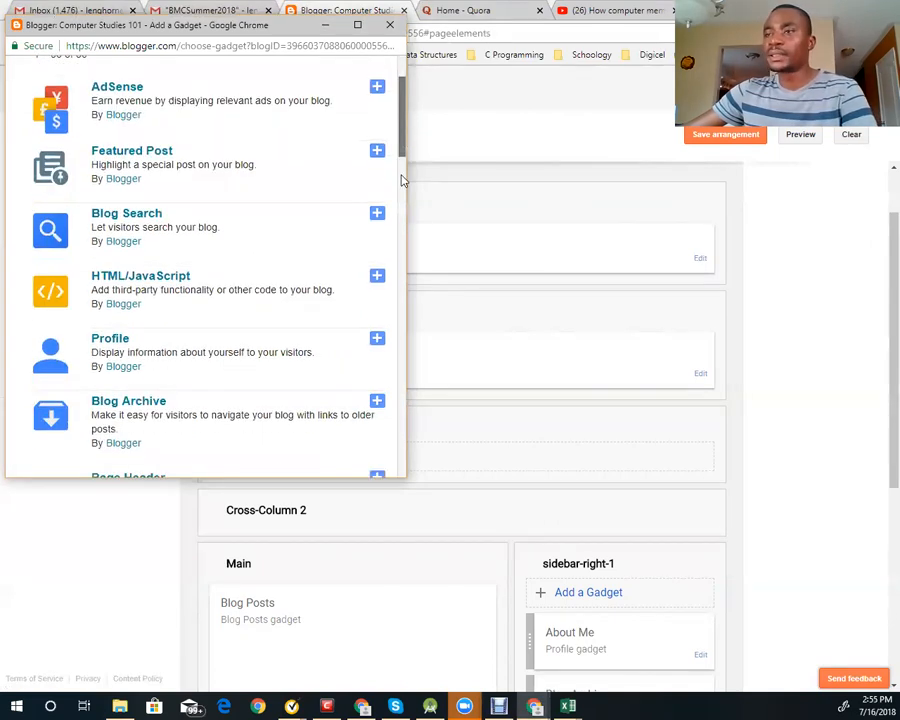
scroll(402, 180, down, 10)
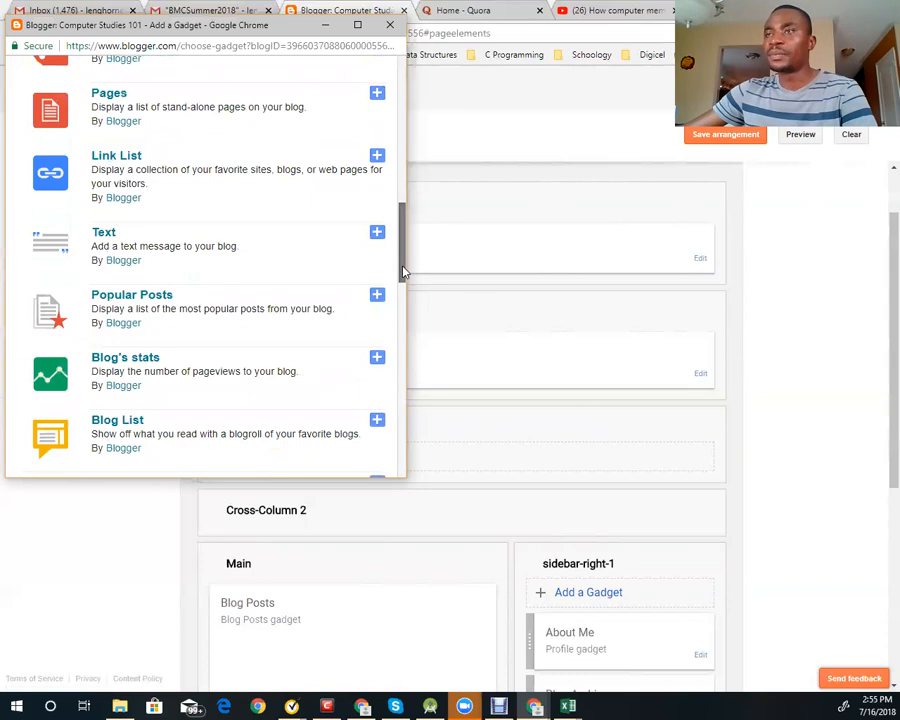
drag(403, 268, 403, 272)
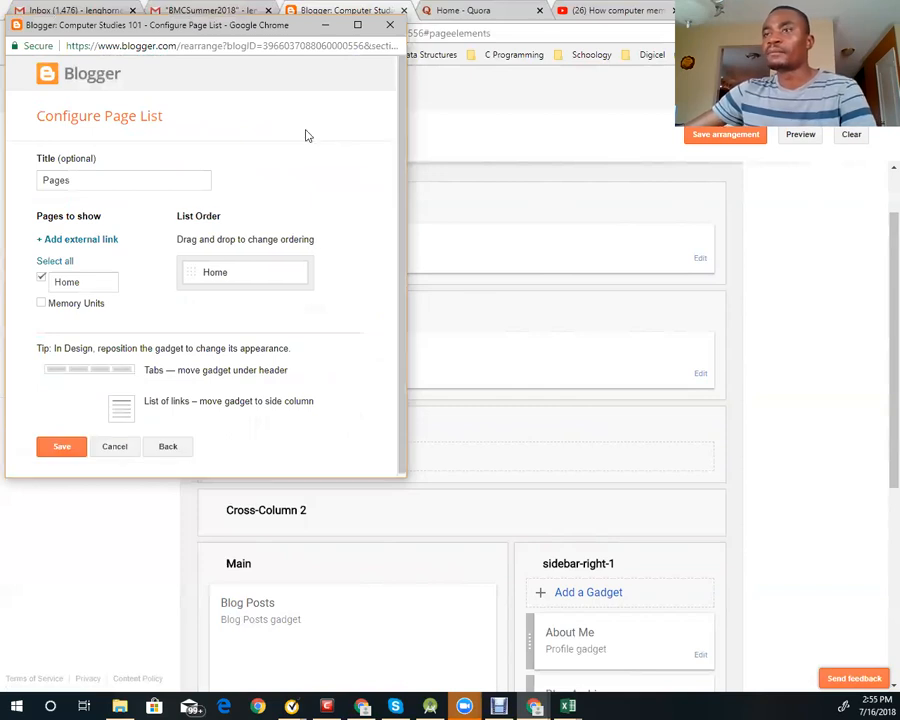
- Include the Memory Units page in the page list, then save the gadget and the layout arrangement
click(42, 303)
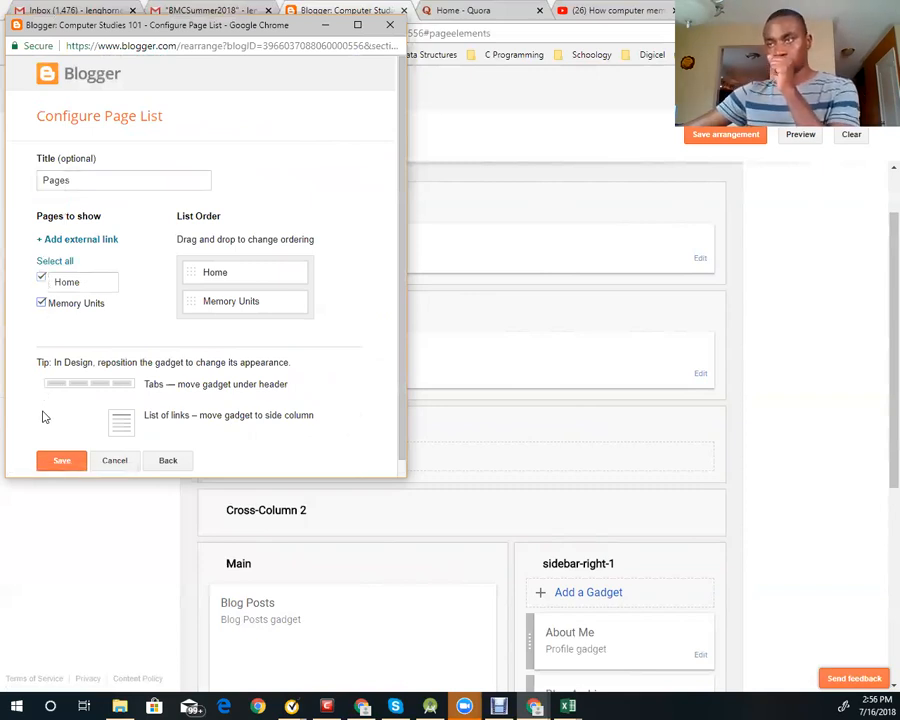
click(62, 462)
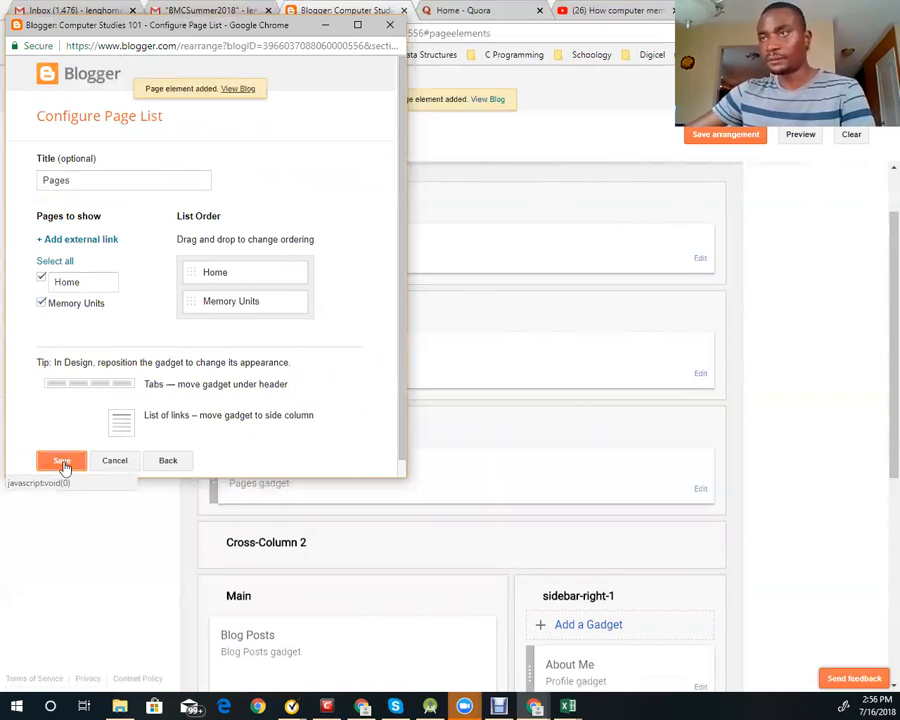
click(717, 137)
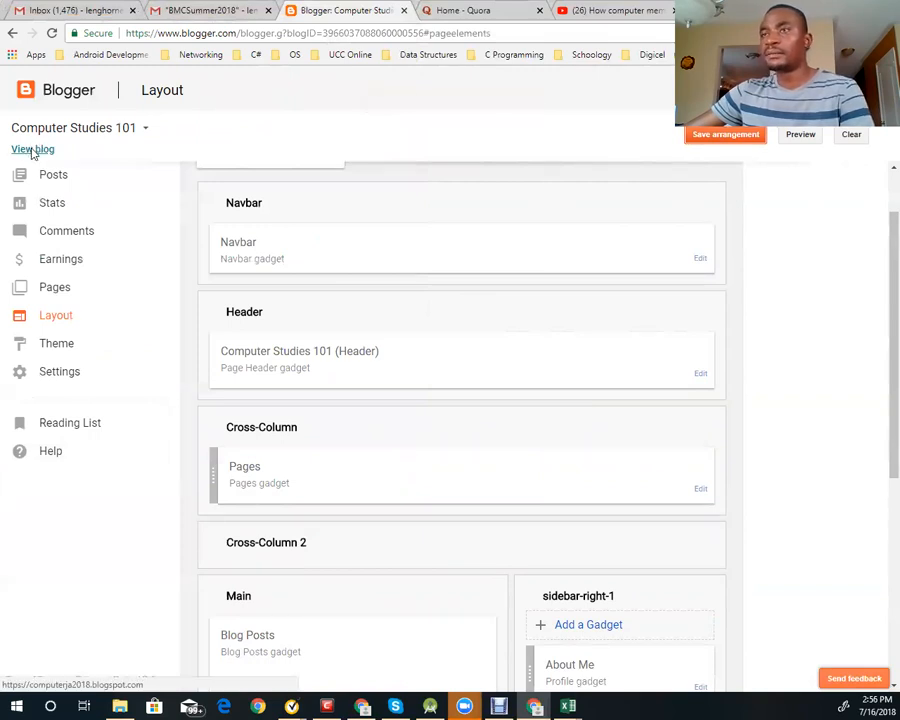
- View the live blog and check the Home and Memory Units page tabs and the content of the Memory Units page
click(33, 152)
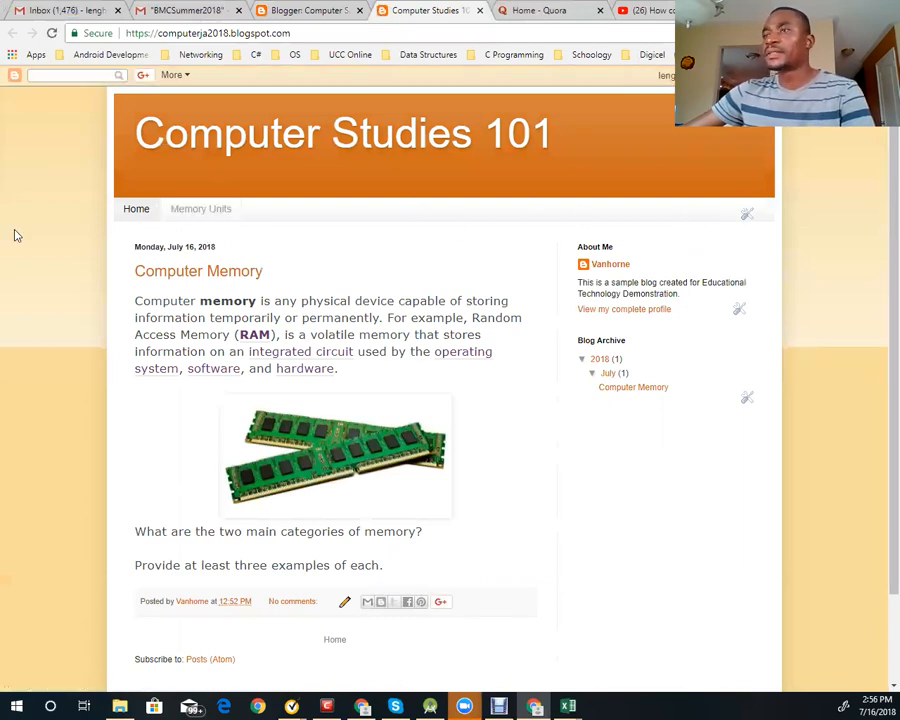
click(133, 216)
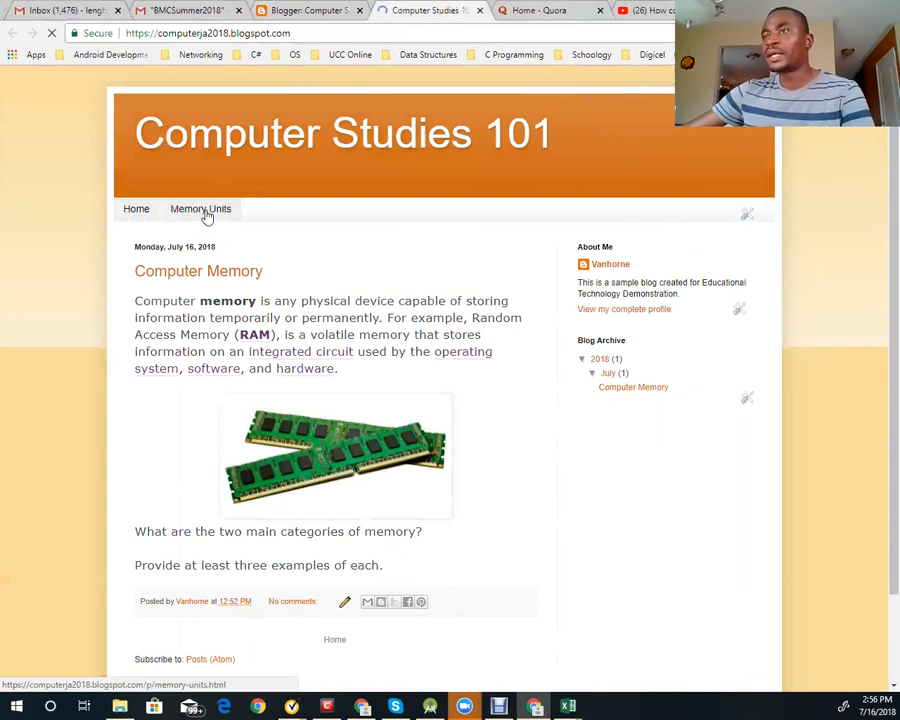
click(204, 212)
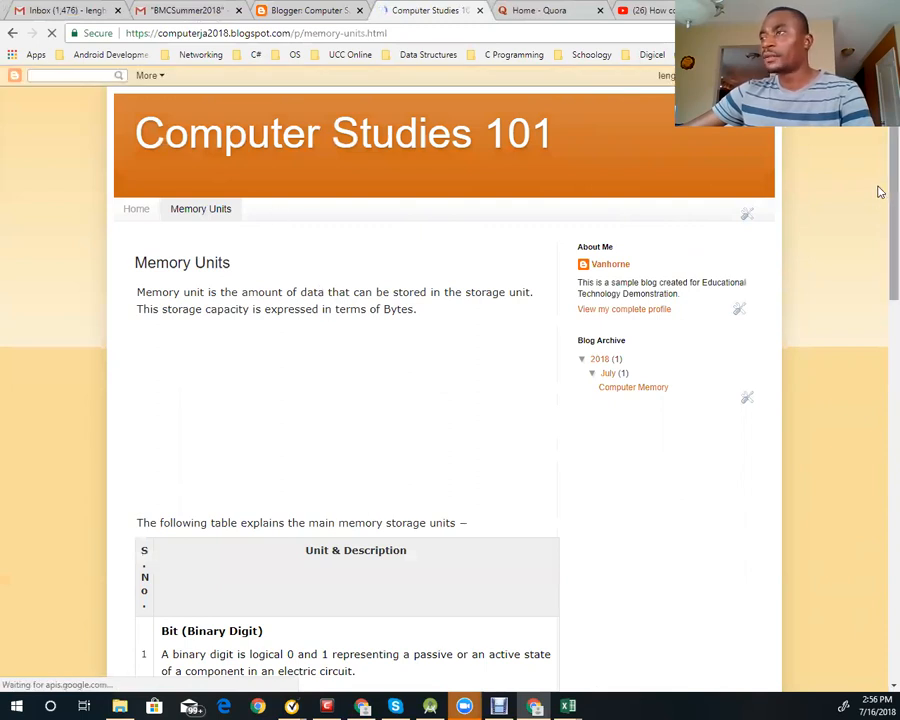
scroll(878, 520, down, 15)
scroll(878, 377, up, 12)
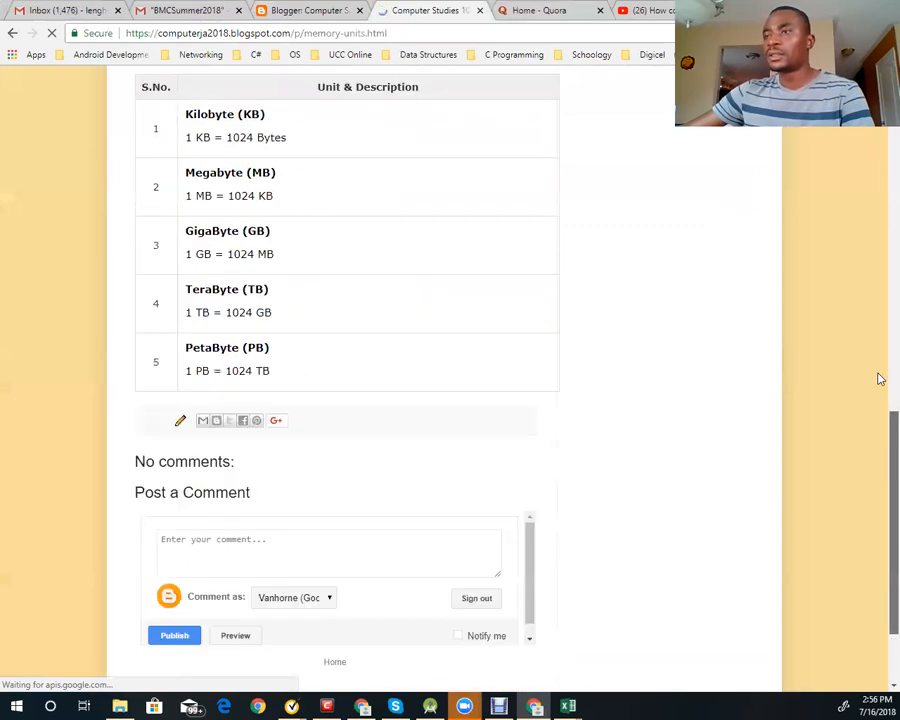
scroll(878, 200, up, 3)
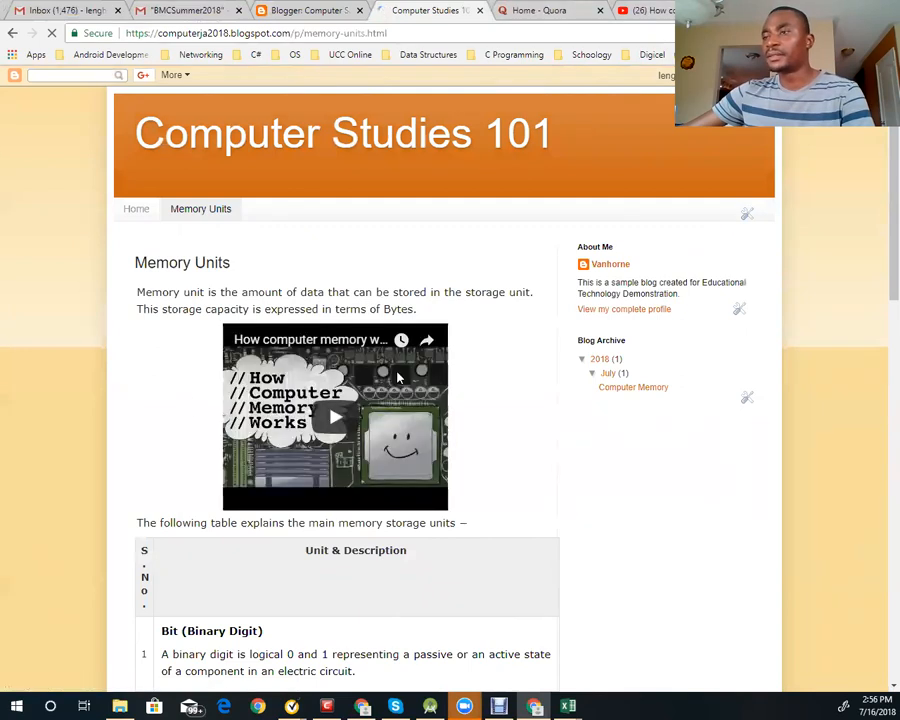
- Test-play the embedded video on the Memory Units page and return through the blog's Home page to the layout editor
click(336, 420)
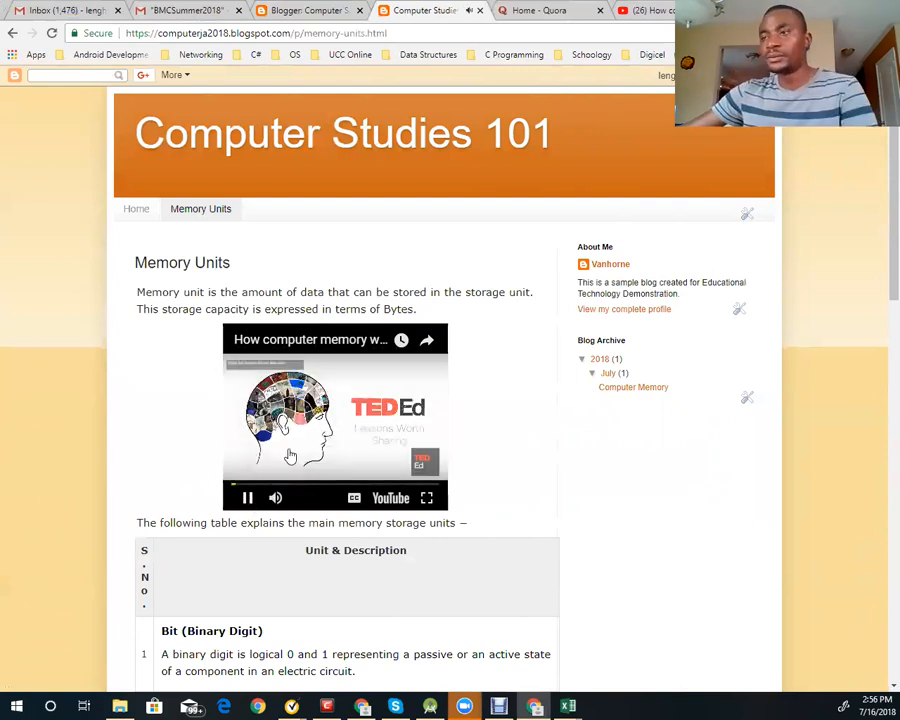
click(138, 213)
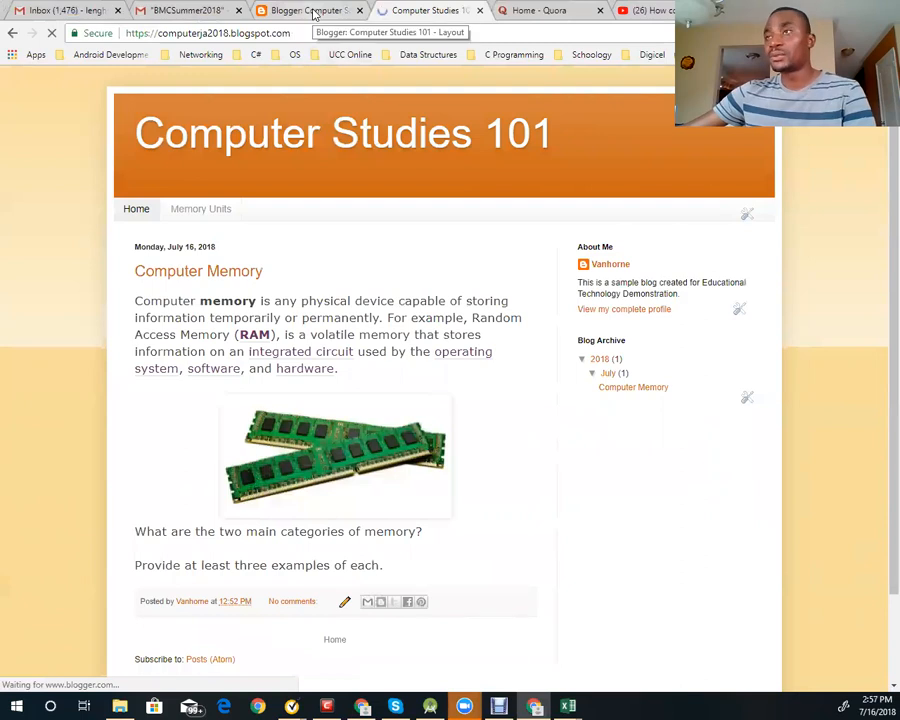
click(314, 12)
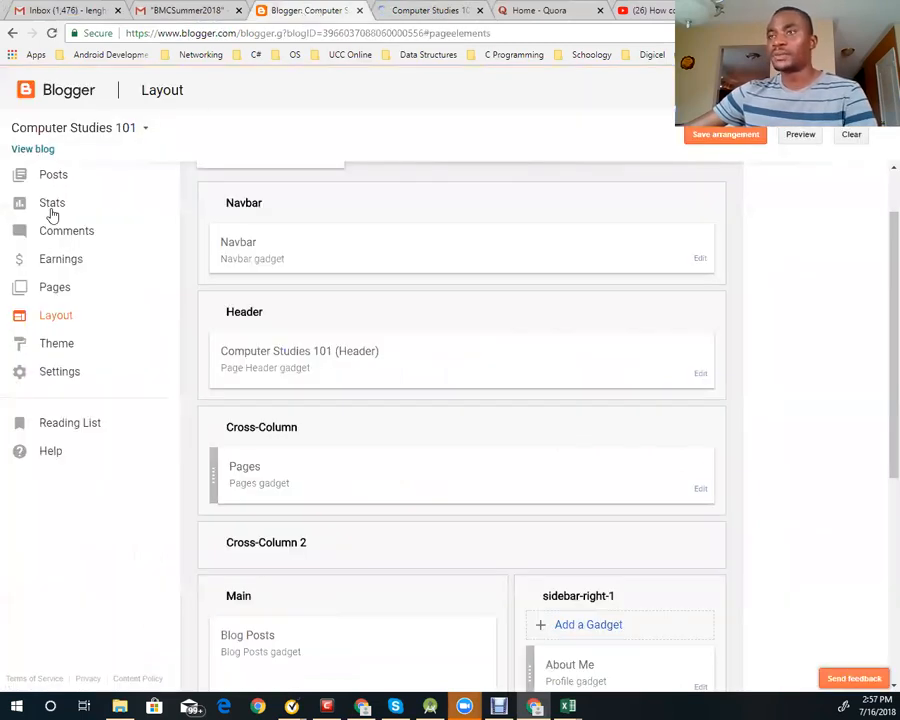